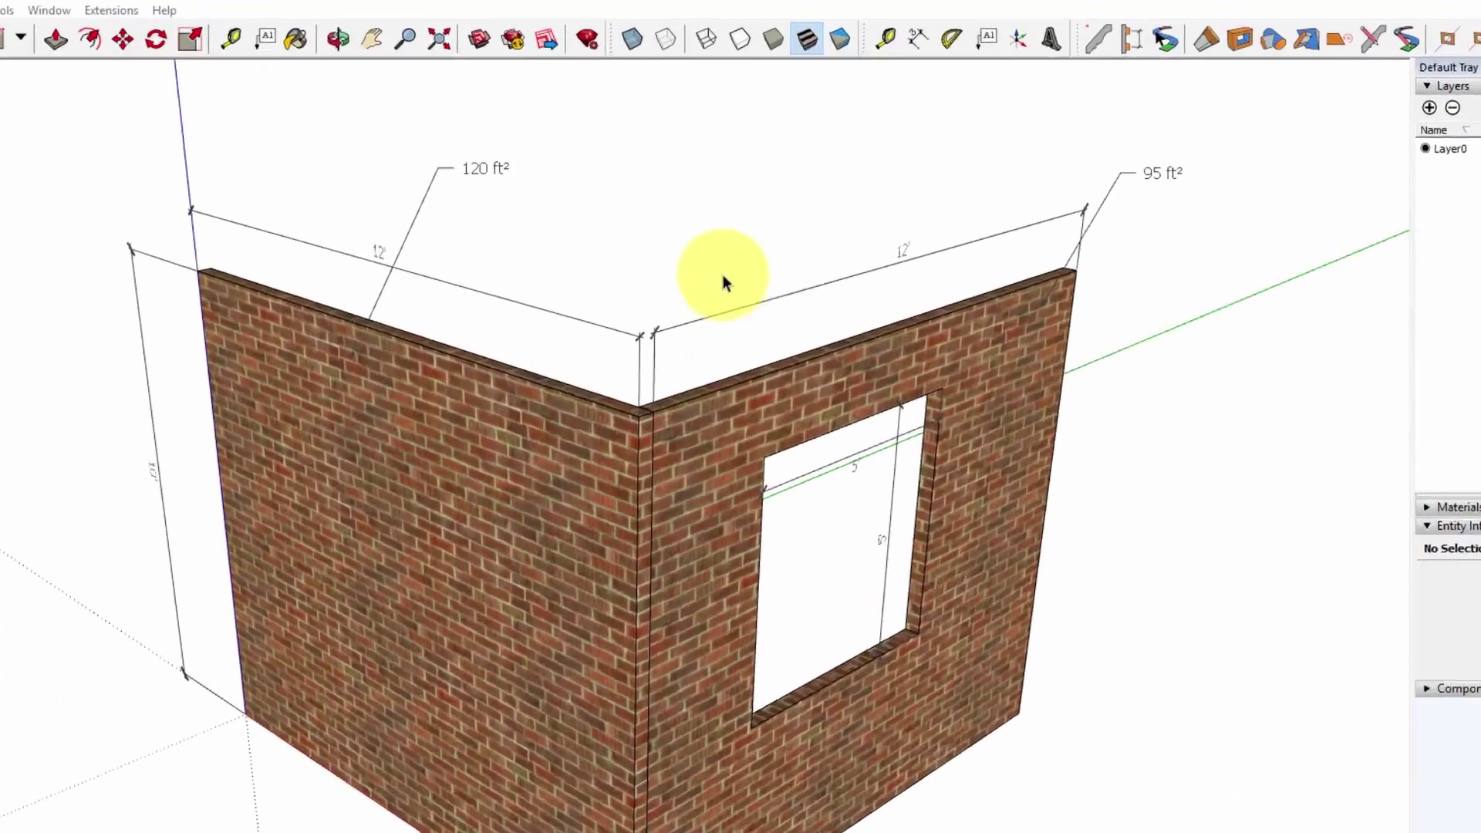
# Turn on the Quantifier Pro toolbar beside the Brick-wall model
pyautogui.click(739, 199)
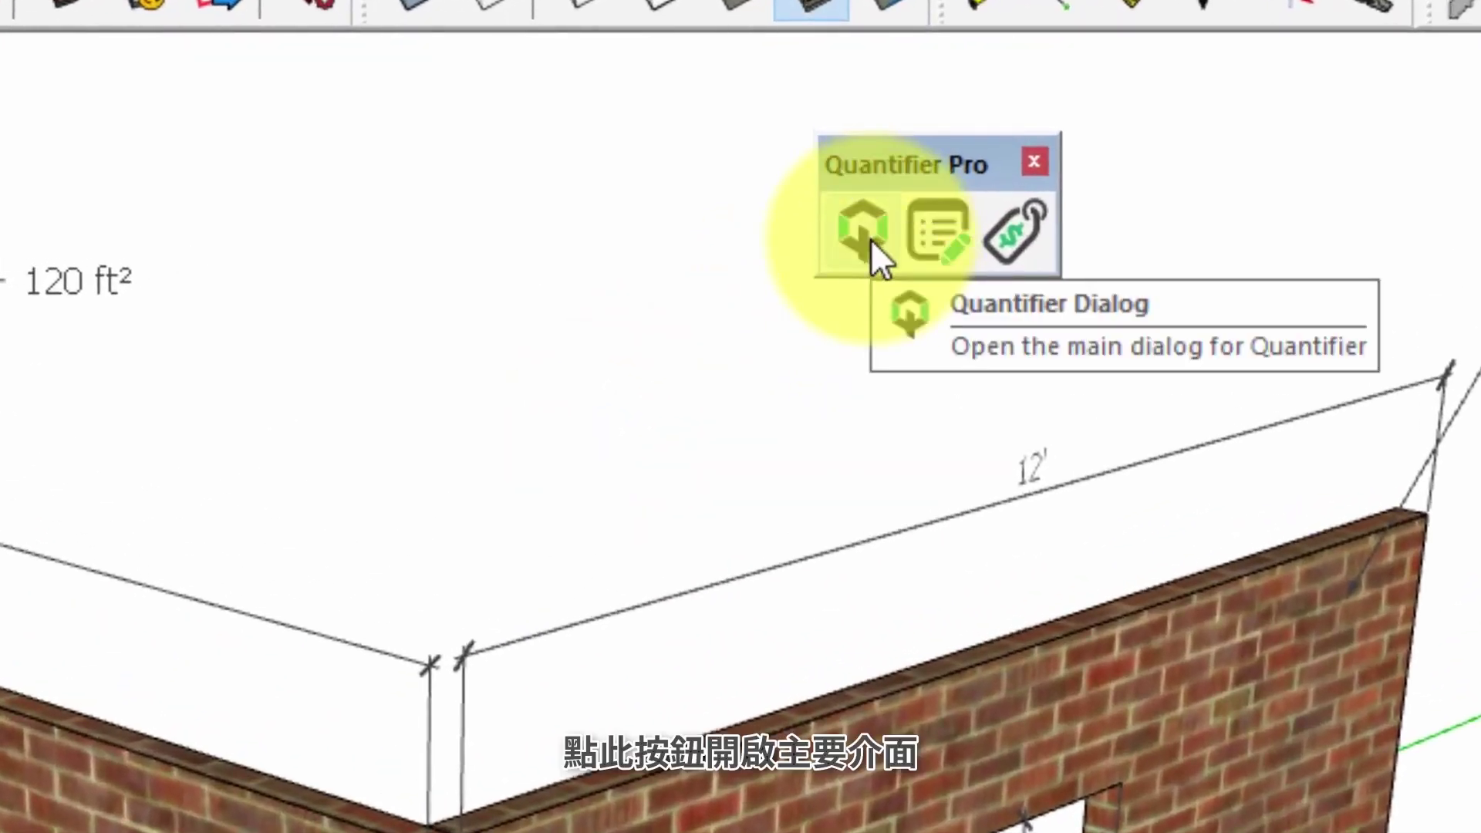
# Open the Quantifier Pro dialog and read the measurements of the 120 ft² and 95 ft² walls
pyautogui.click(870, 236)
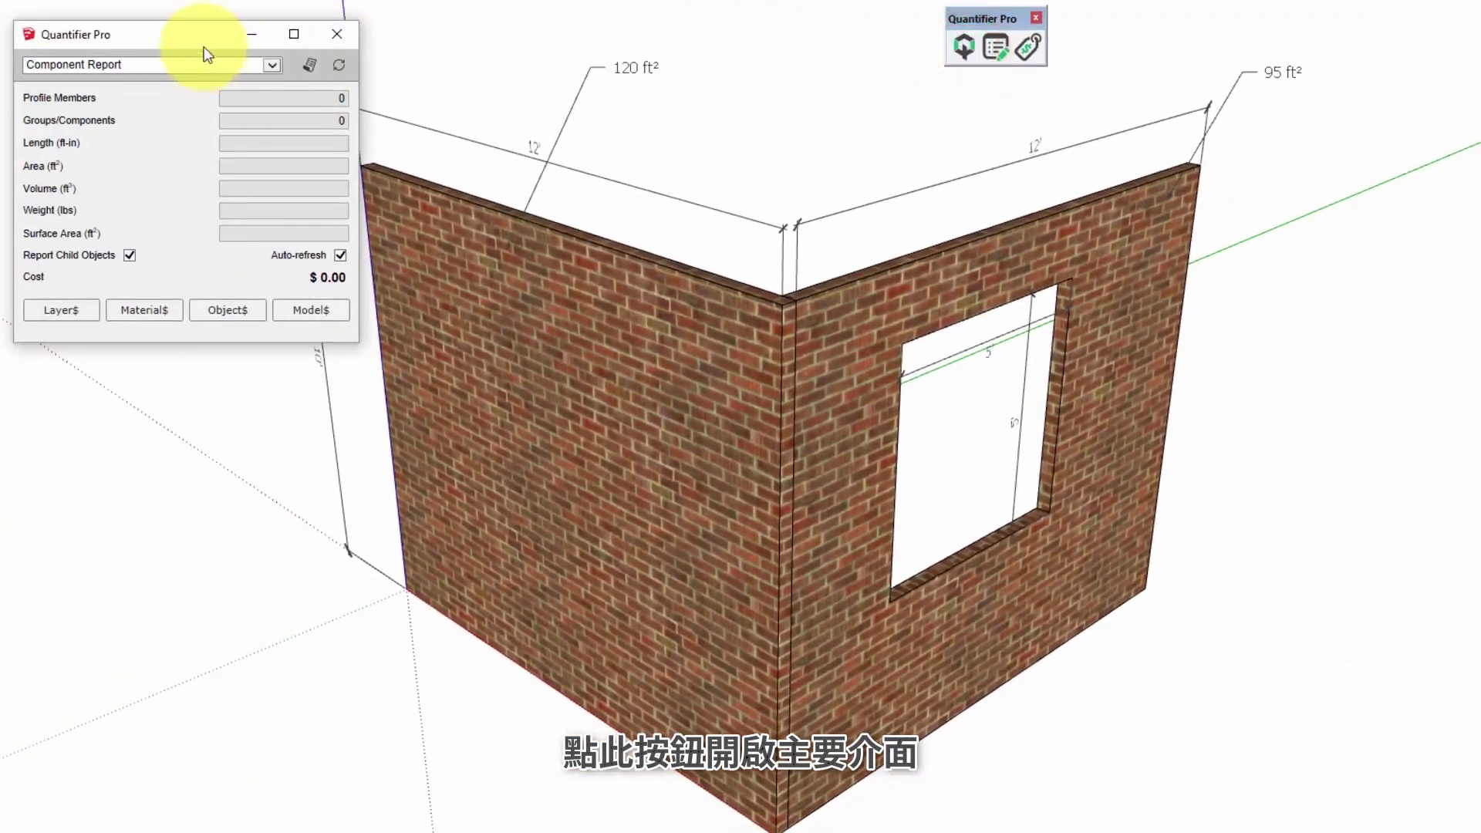
pyautogui.moveTo(204, 46); pyautogui.dragTo(281, 133)
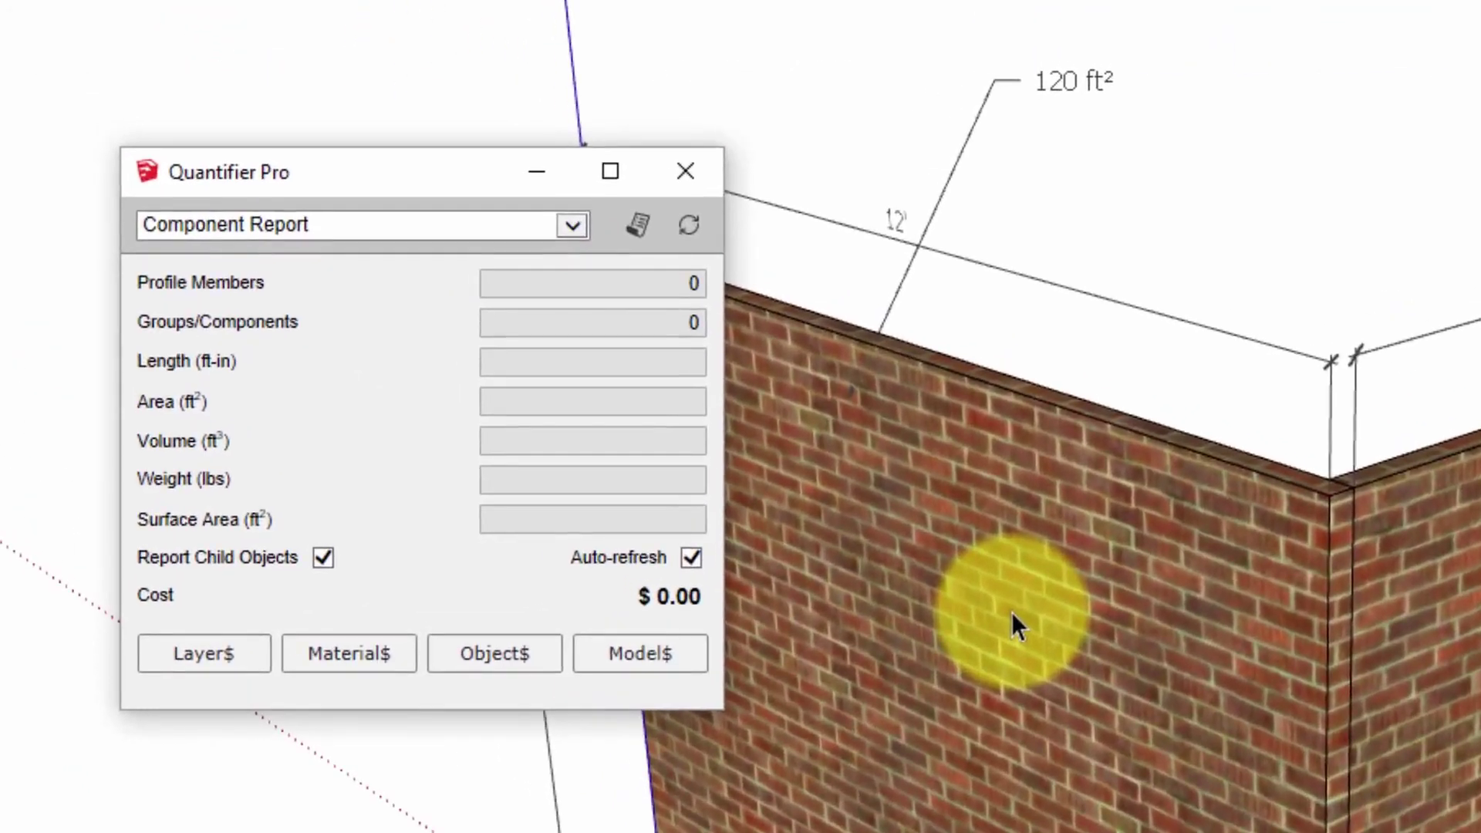
pyautogui.click(1012, 613)
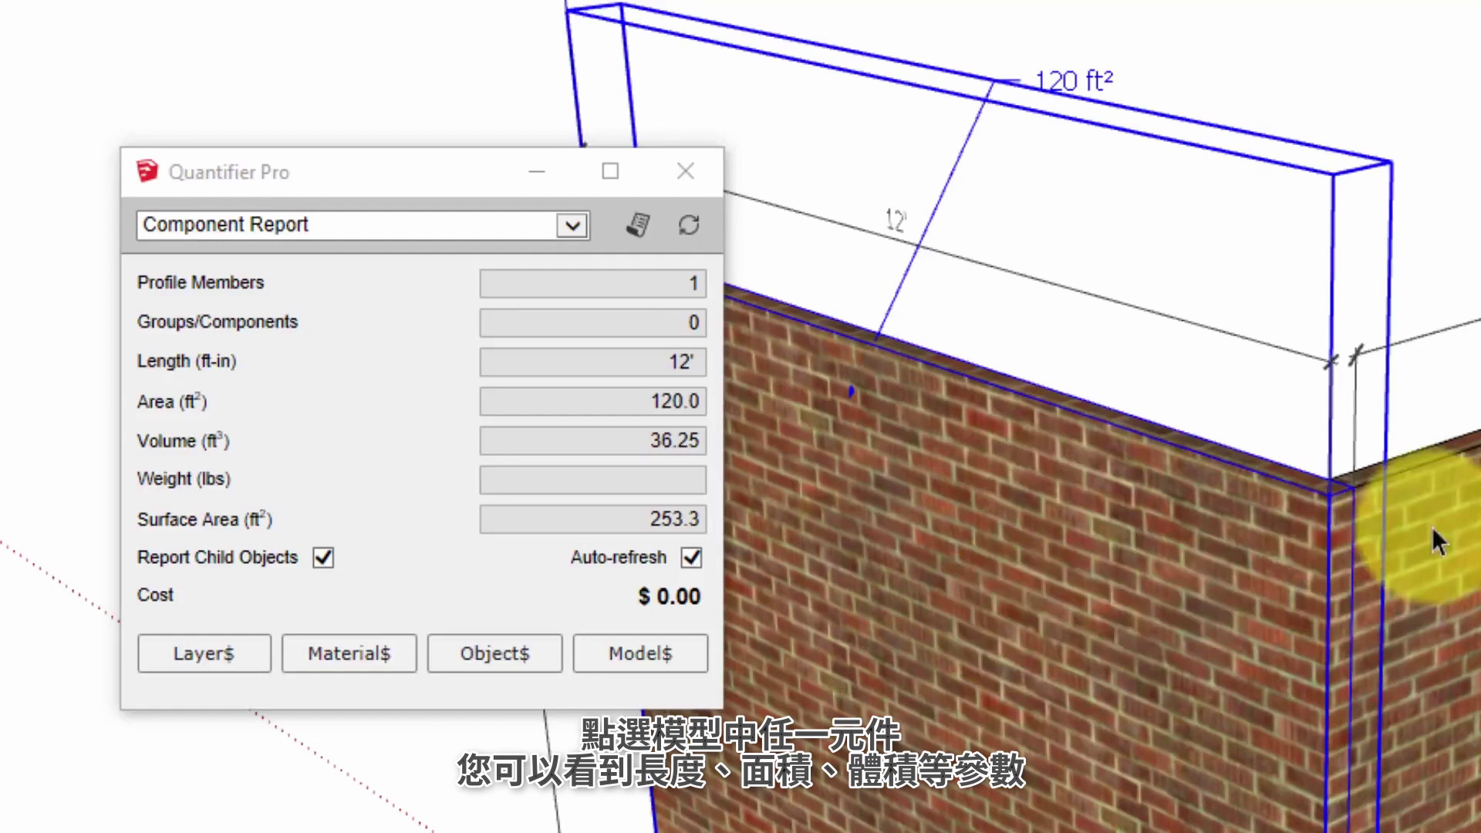
pyautogui.click(1456, 535)
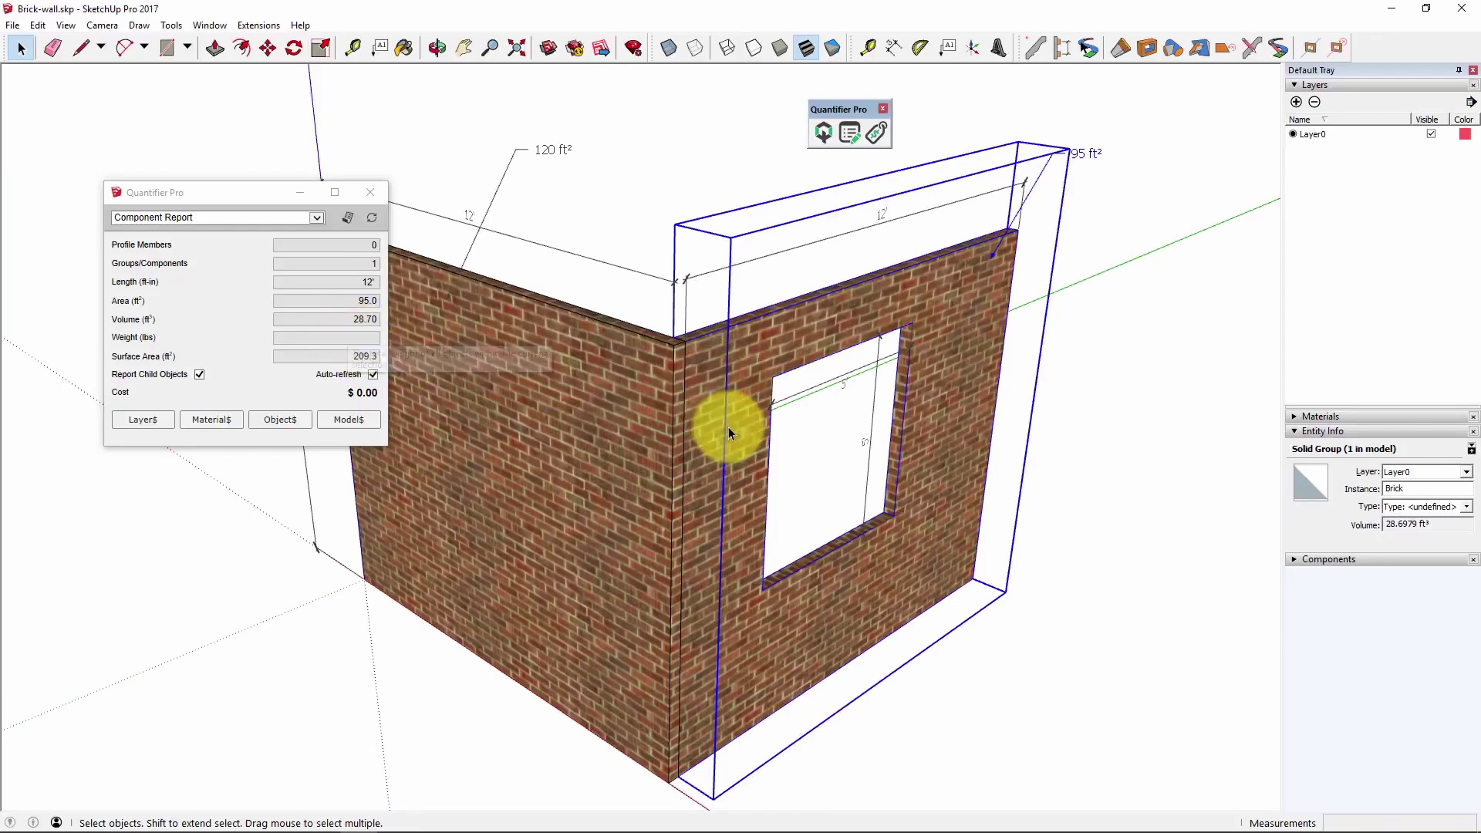
# Create a new layer named Brick
pyautogui.click(1094, 255)
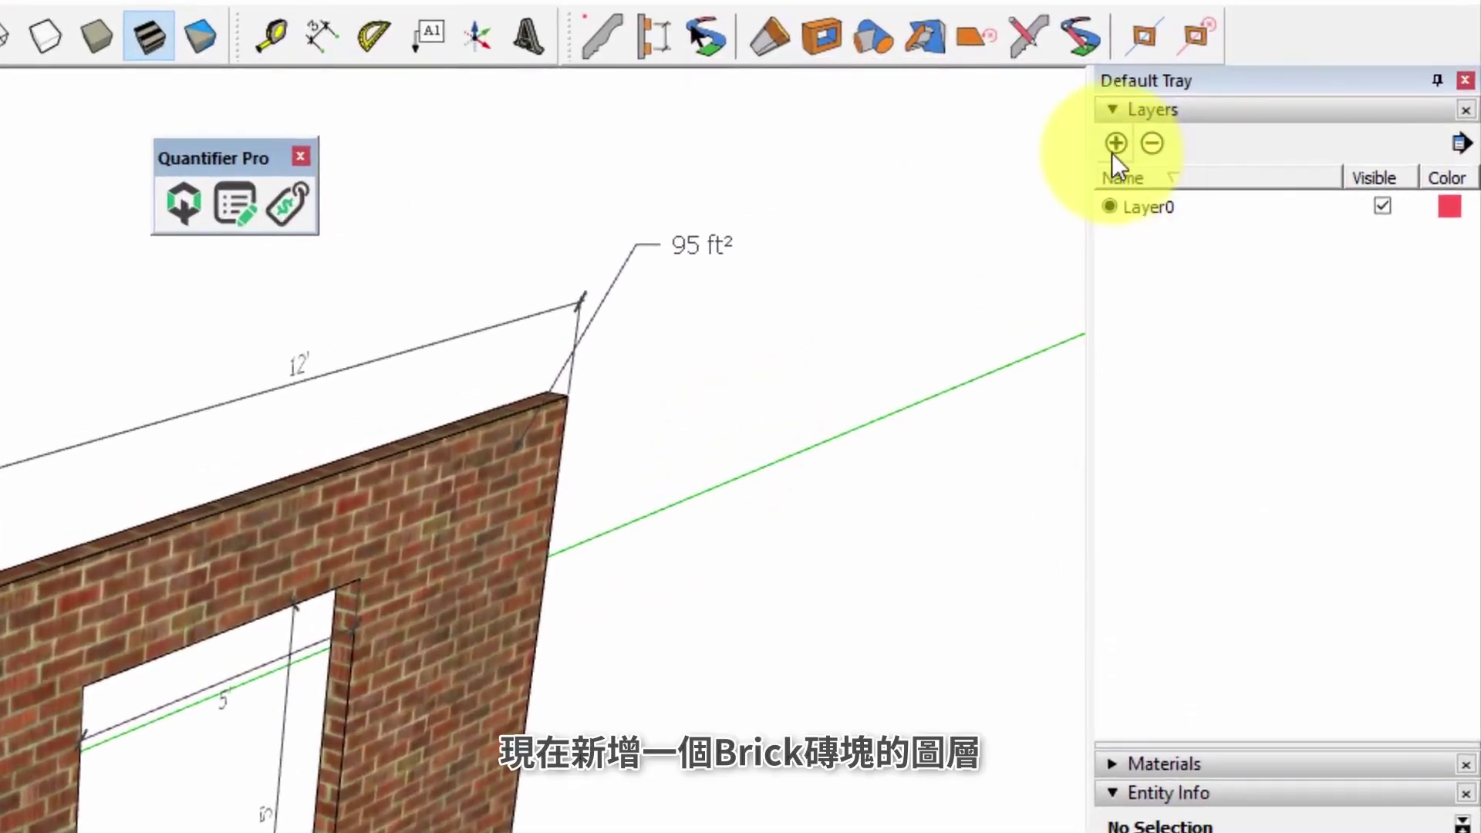
pyautogui.click(1111, 151)
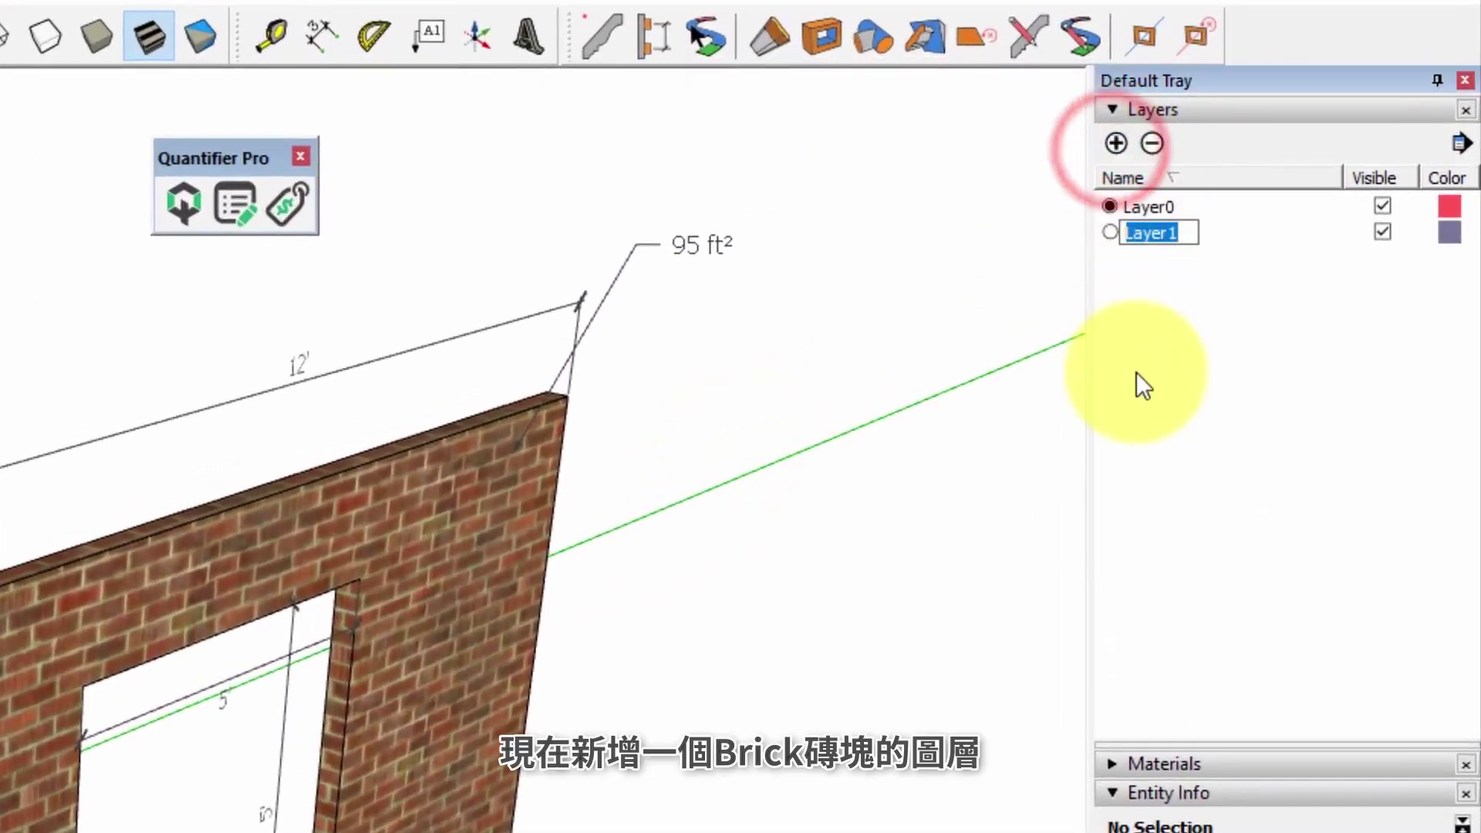
pyautogui.write('Brick')
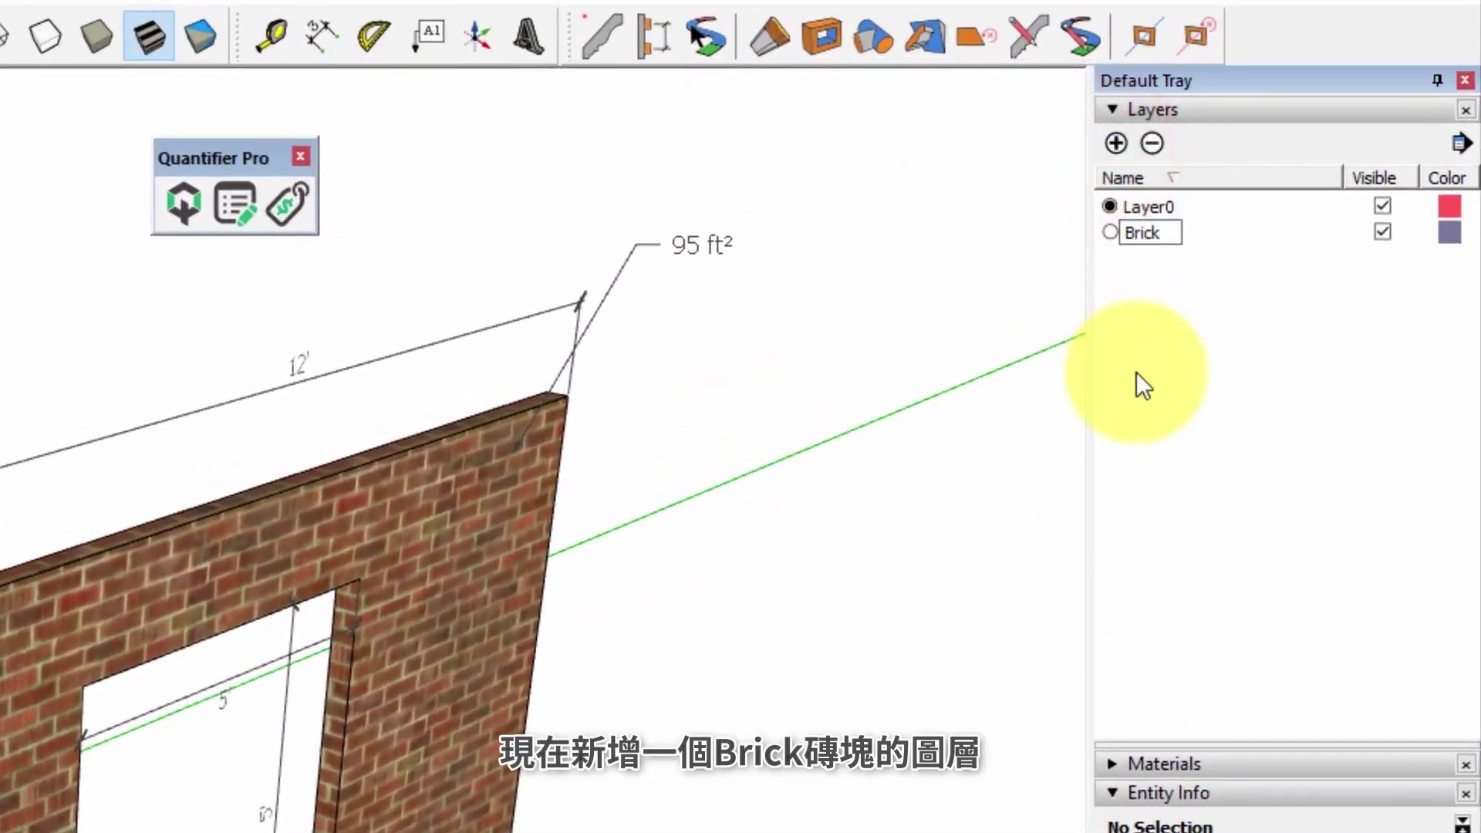
pyautogui.press('Return')
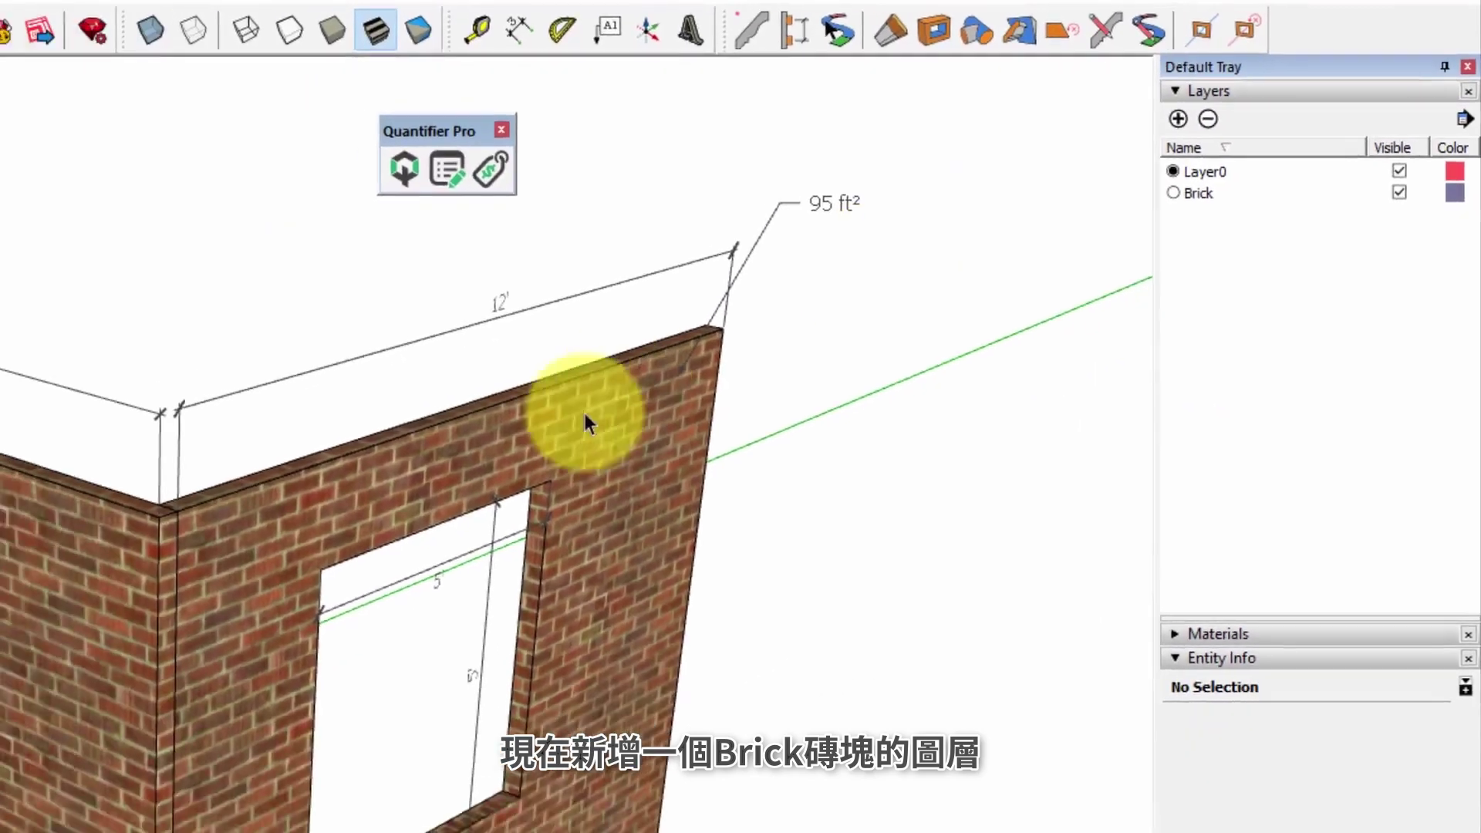
# Put both brick walls on the Brick layer and check each wall's layer
pyautogui.click(340, 504)
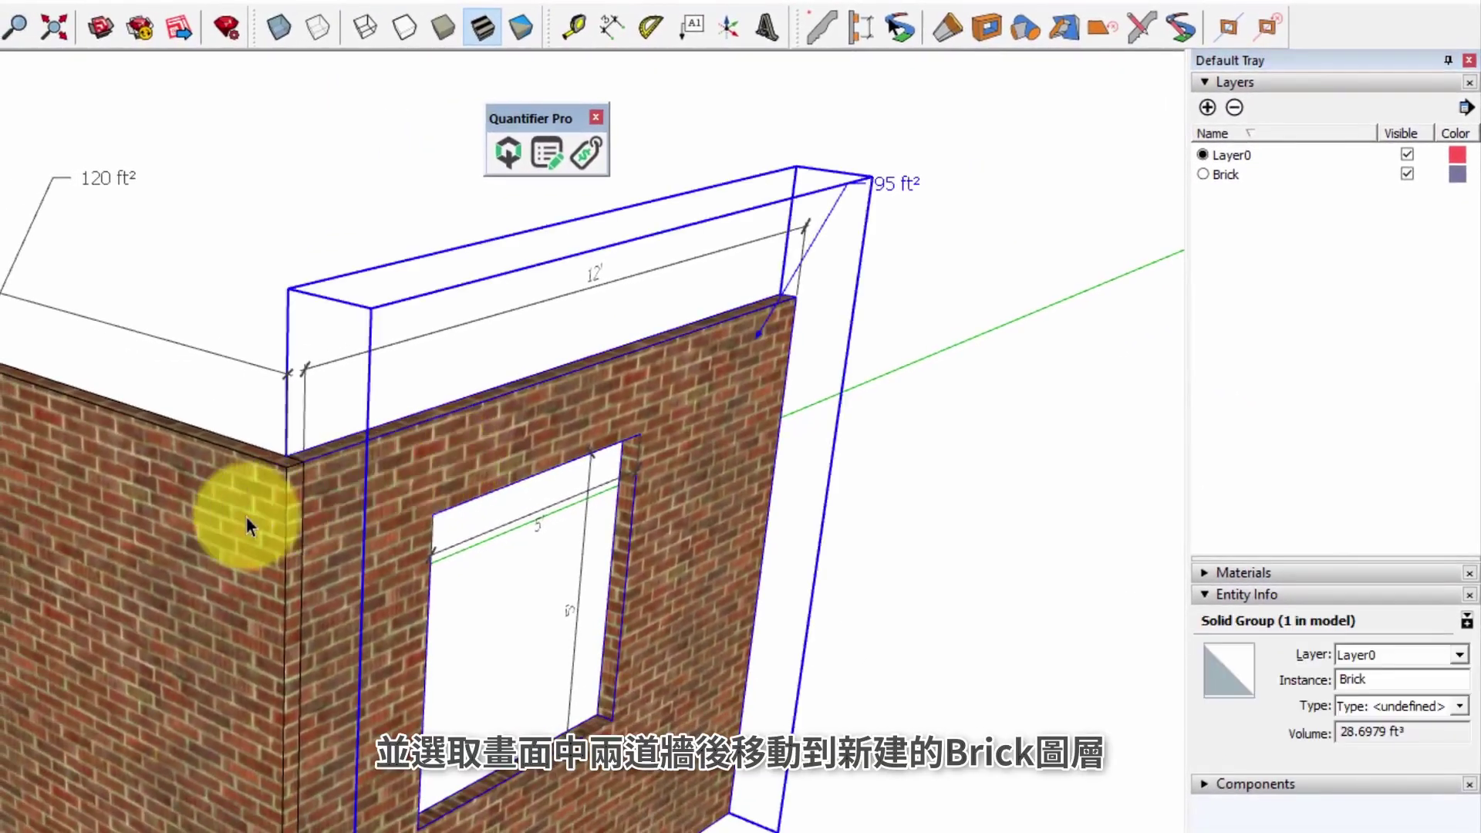
pyautogui.keyDown('ctrl'); pyautogui.click(232, 521); pyautogui.keyUp('ctrl')
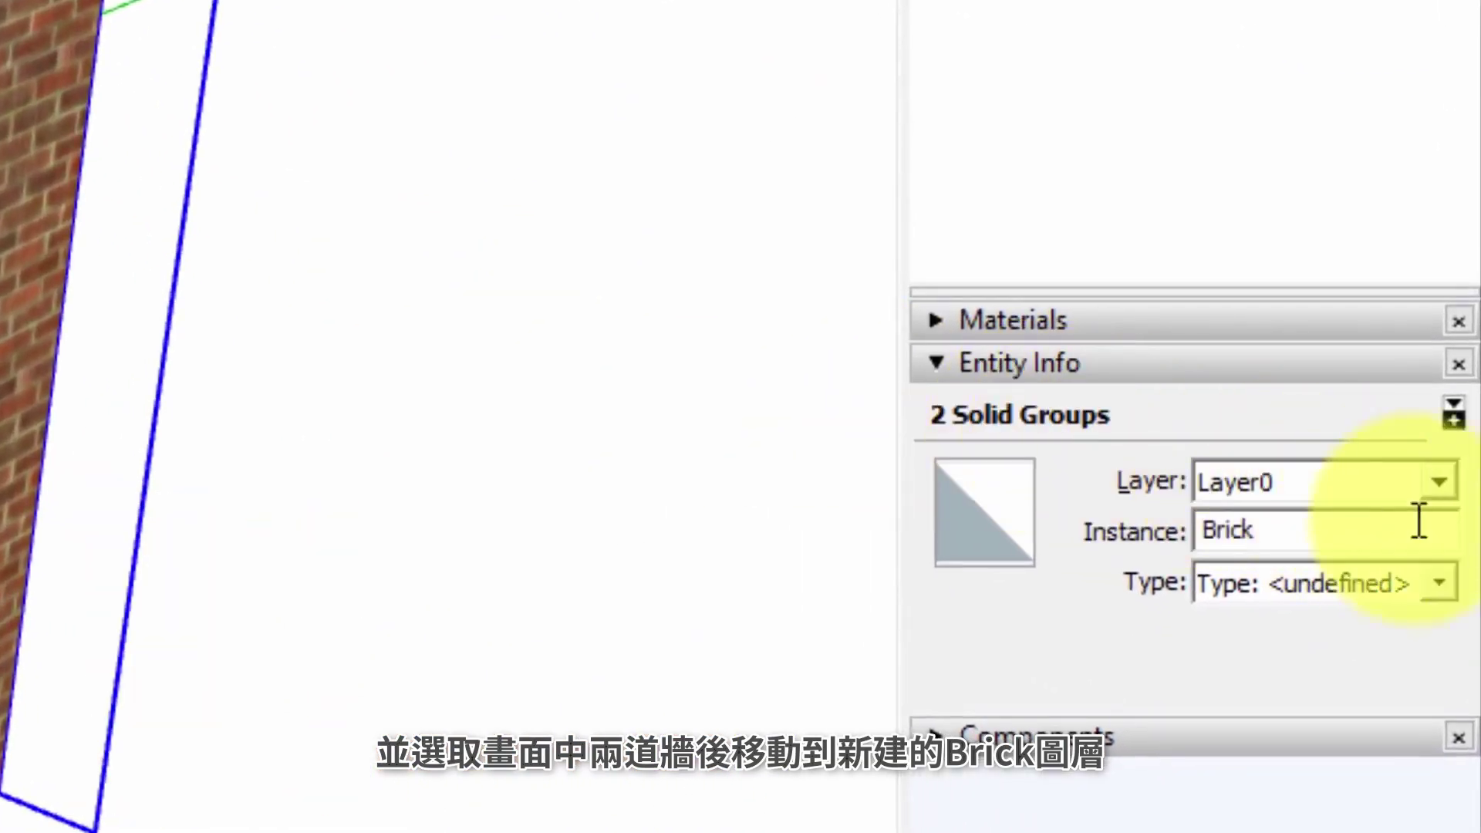
pyautogui.click(1440, 483)
pyautogui.click(1313, 550)
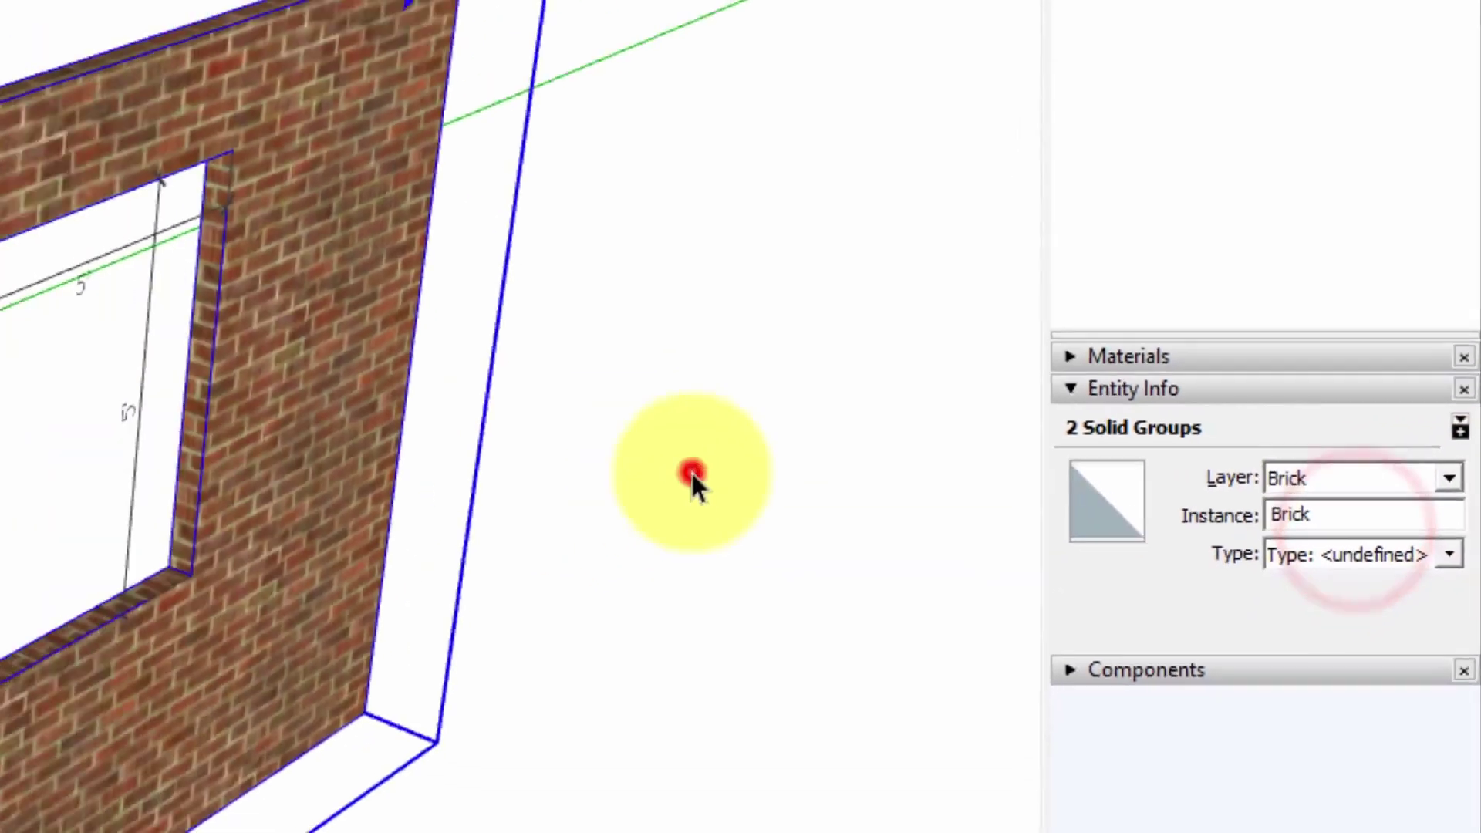
pyautogui.click(1121, 468)
pyautogui.click(730, 446)
pyautogui.click(649, 428)
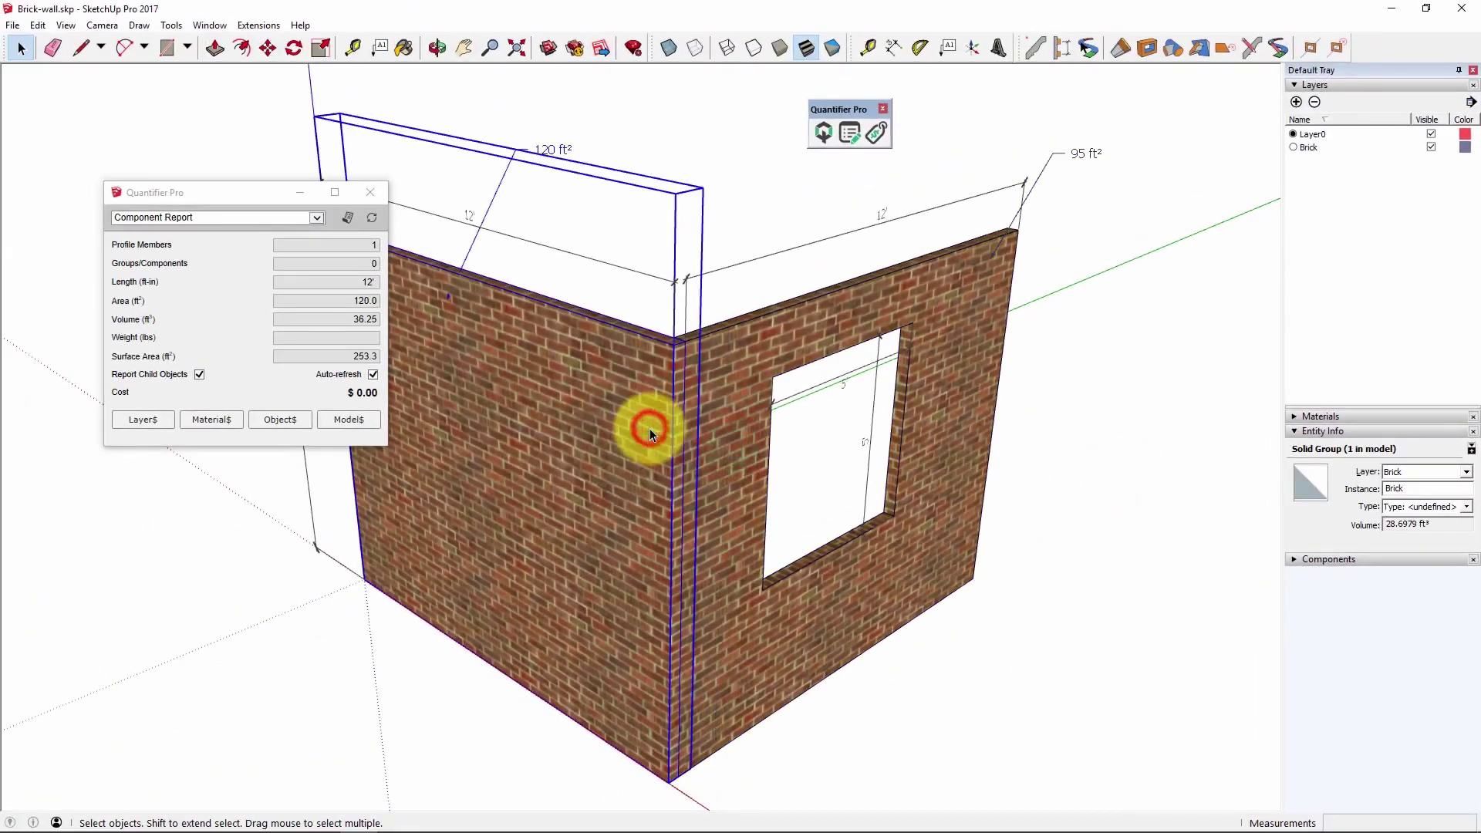
pyautogui.click(733, 402)
pyautogui.click(653, 406)
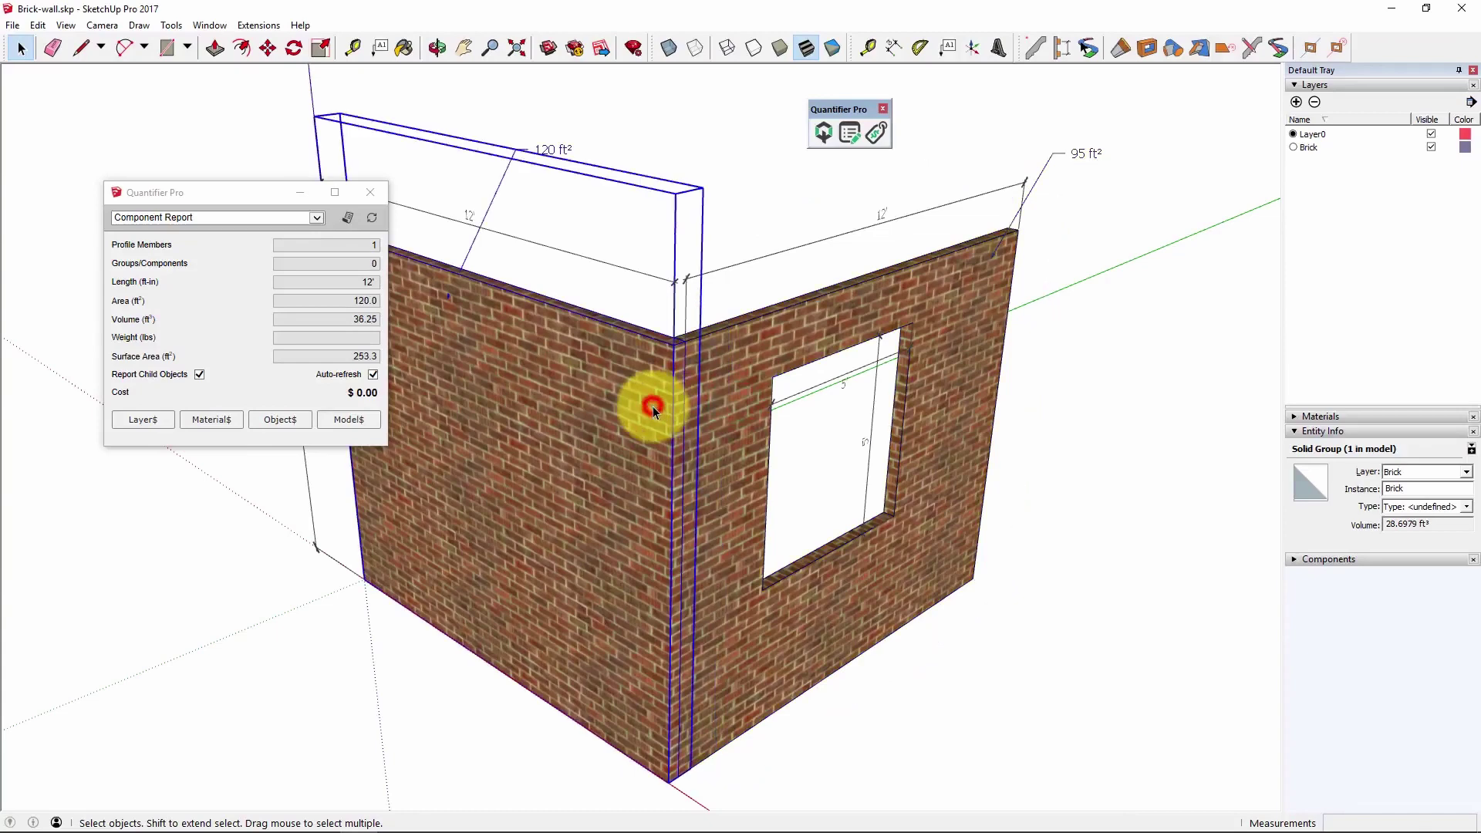
# Set the Brick layer's weight to 1920 kg/m3 in Layer Cost Data
pyautogui.click(154, 424)
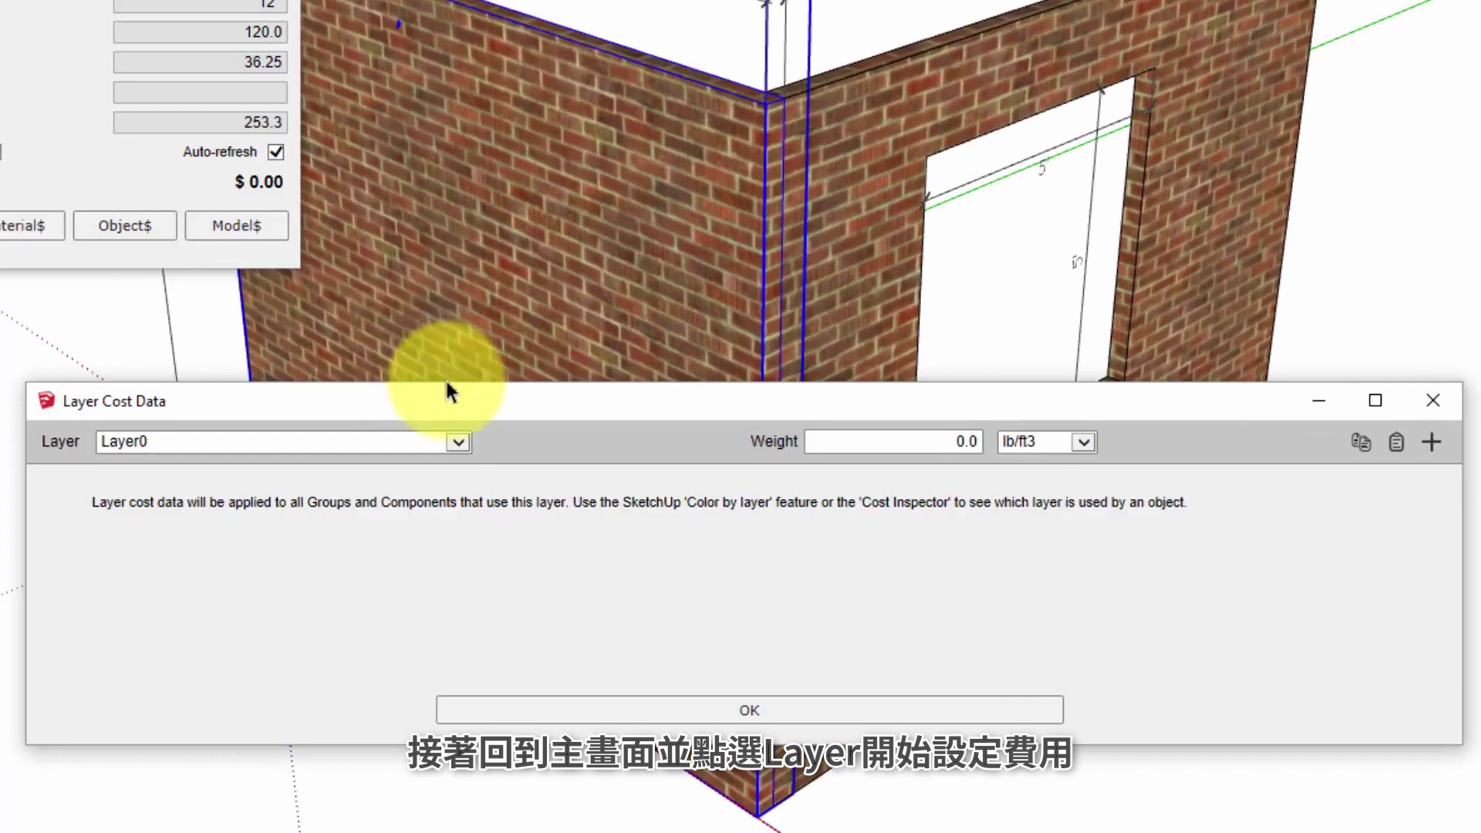
pyautogui.click(458, 441)
pyautogui.click(422, 425)
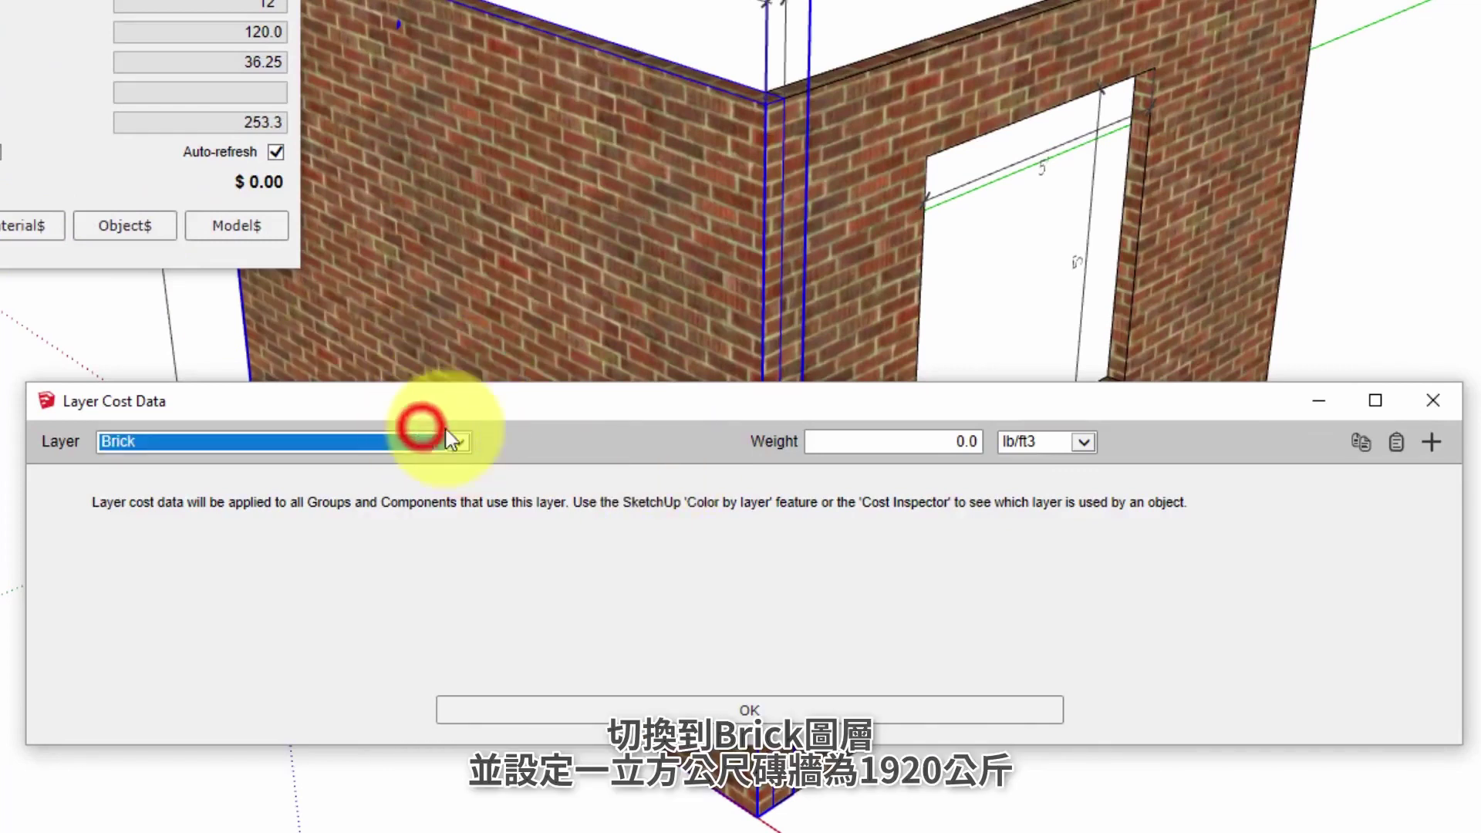
pyautogui.doubleClick(927, 440)
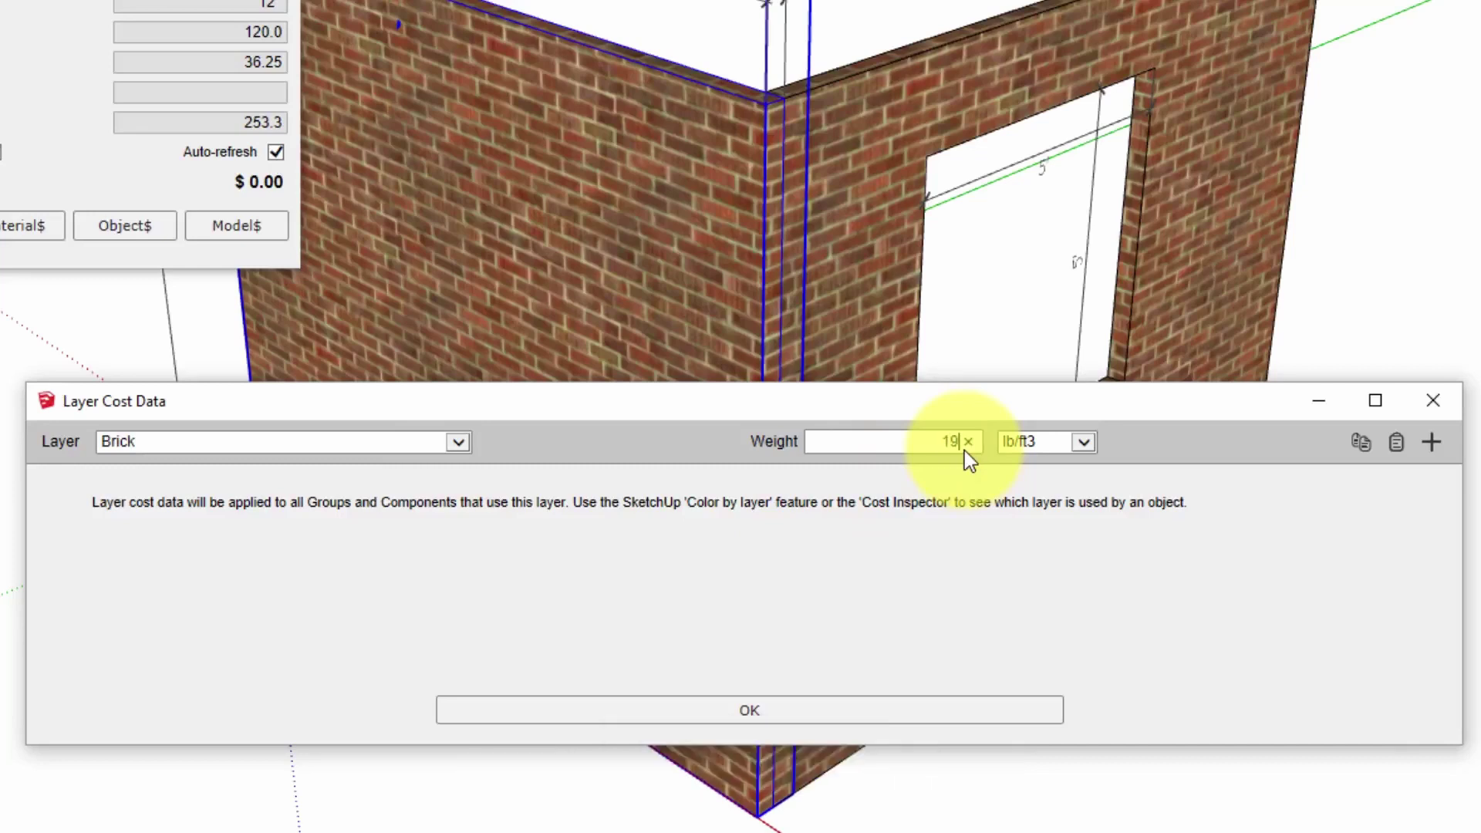
pyautogui.write('1920')
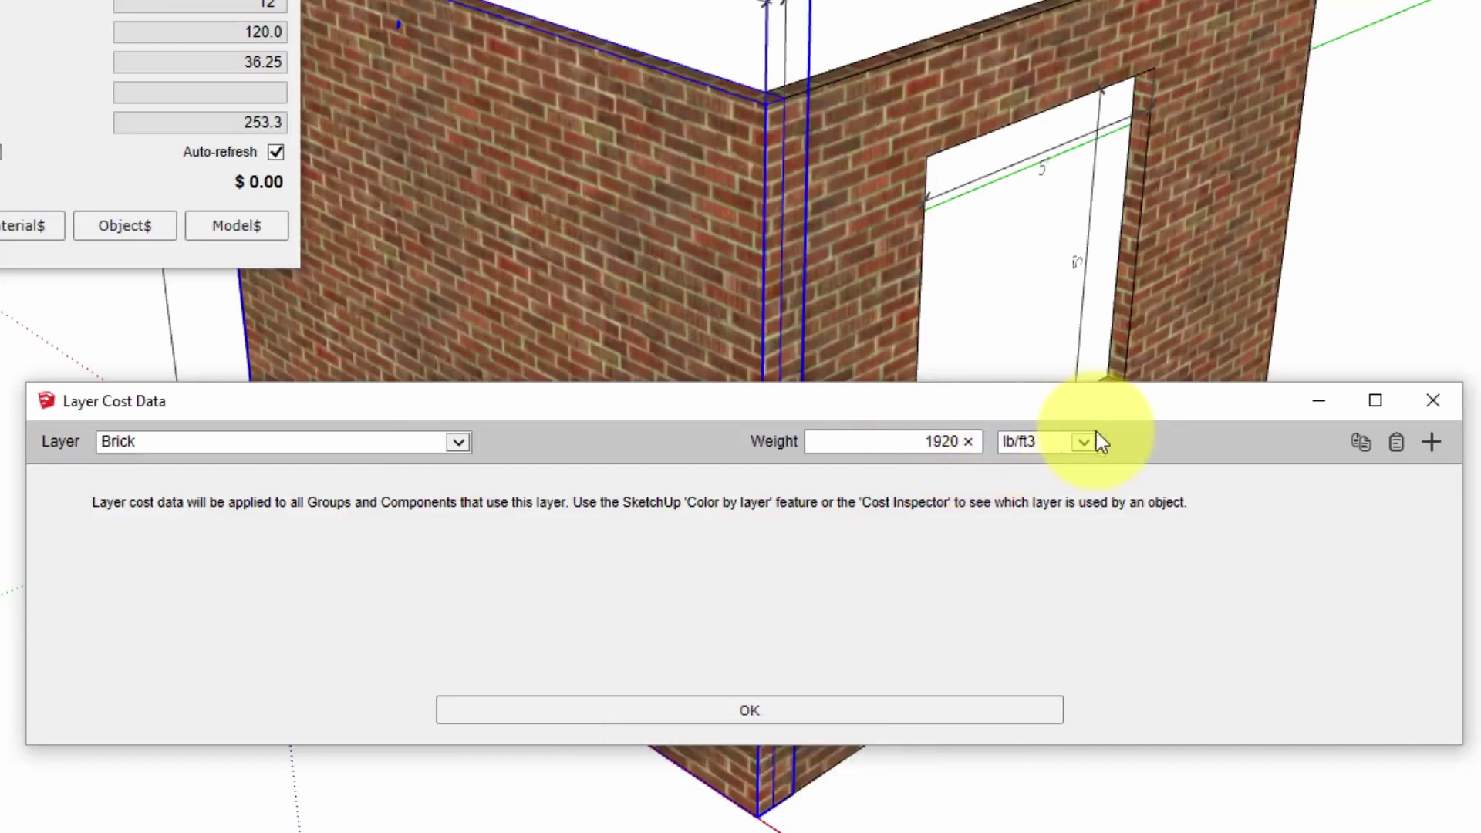
pyautogui.click(1084, 442)
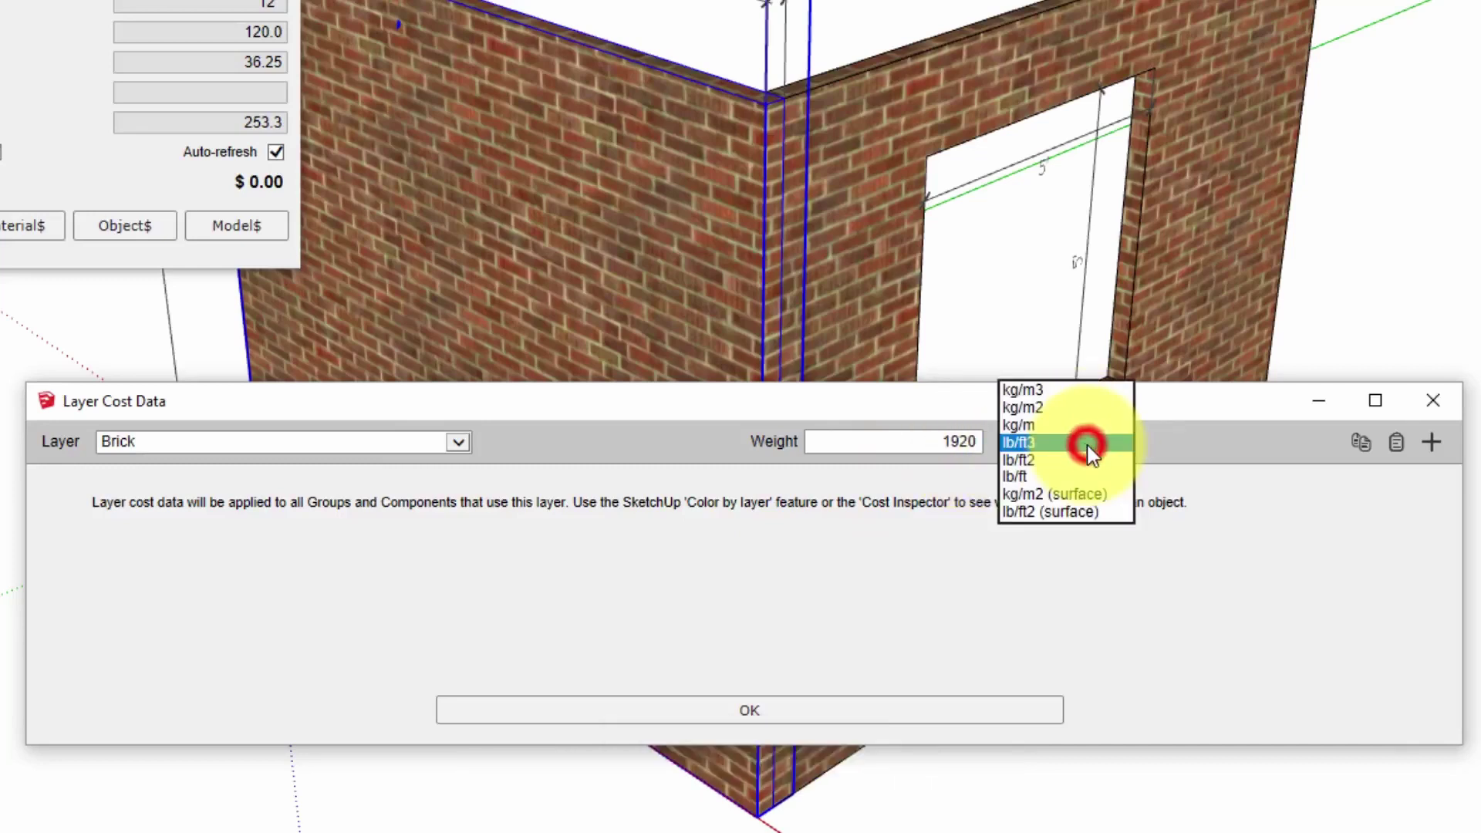
pyautogui.click(1081, 395)
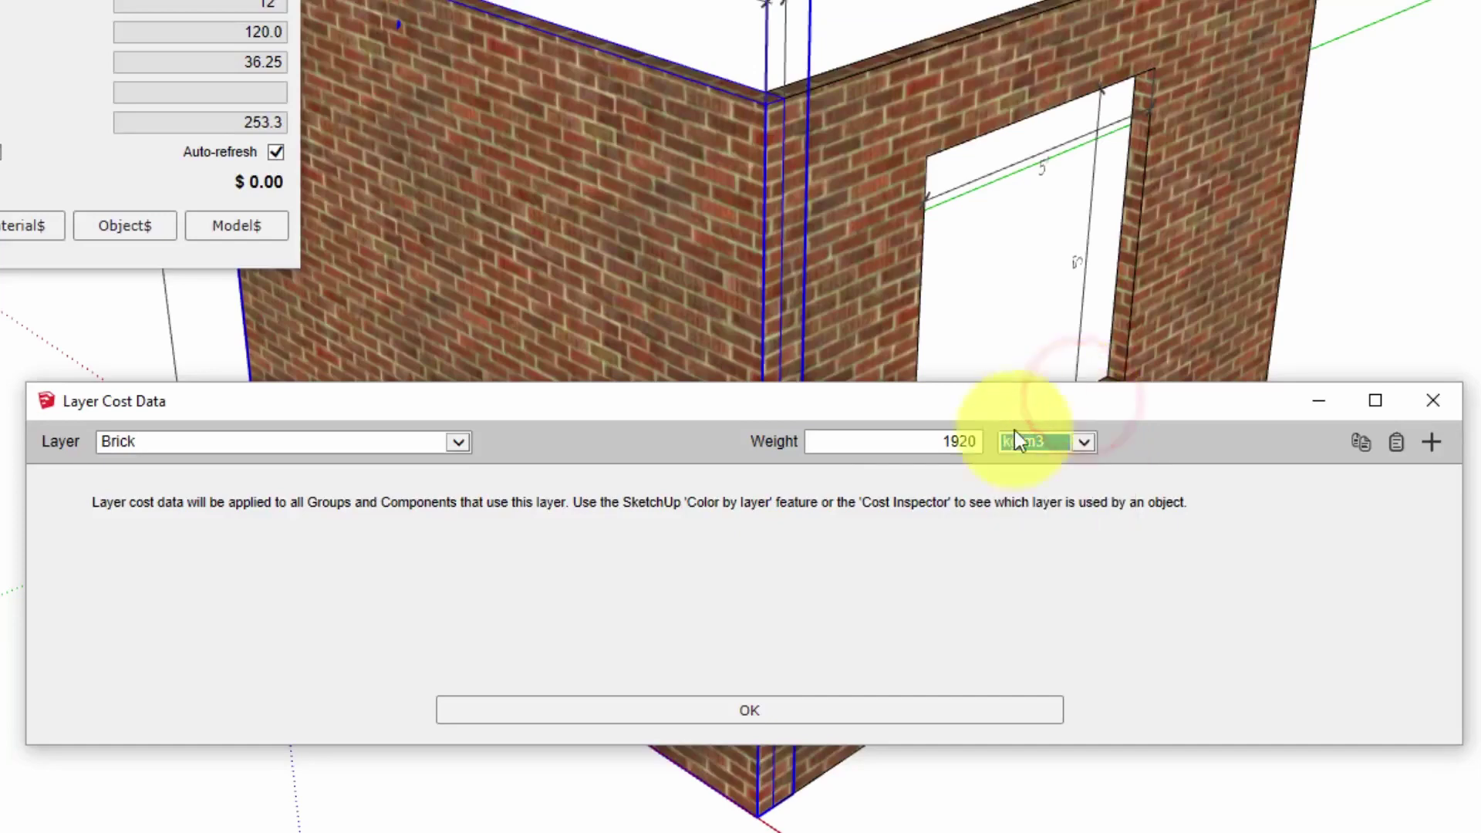
pyautogui.click(753, 710)
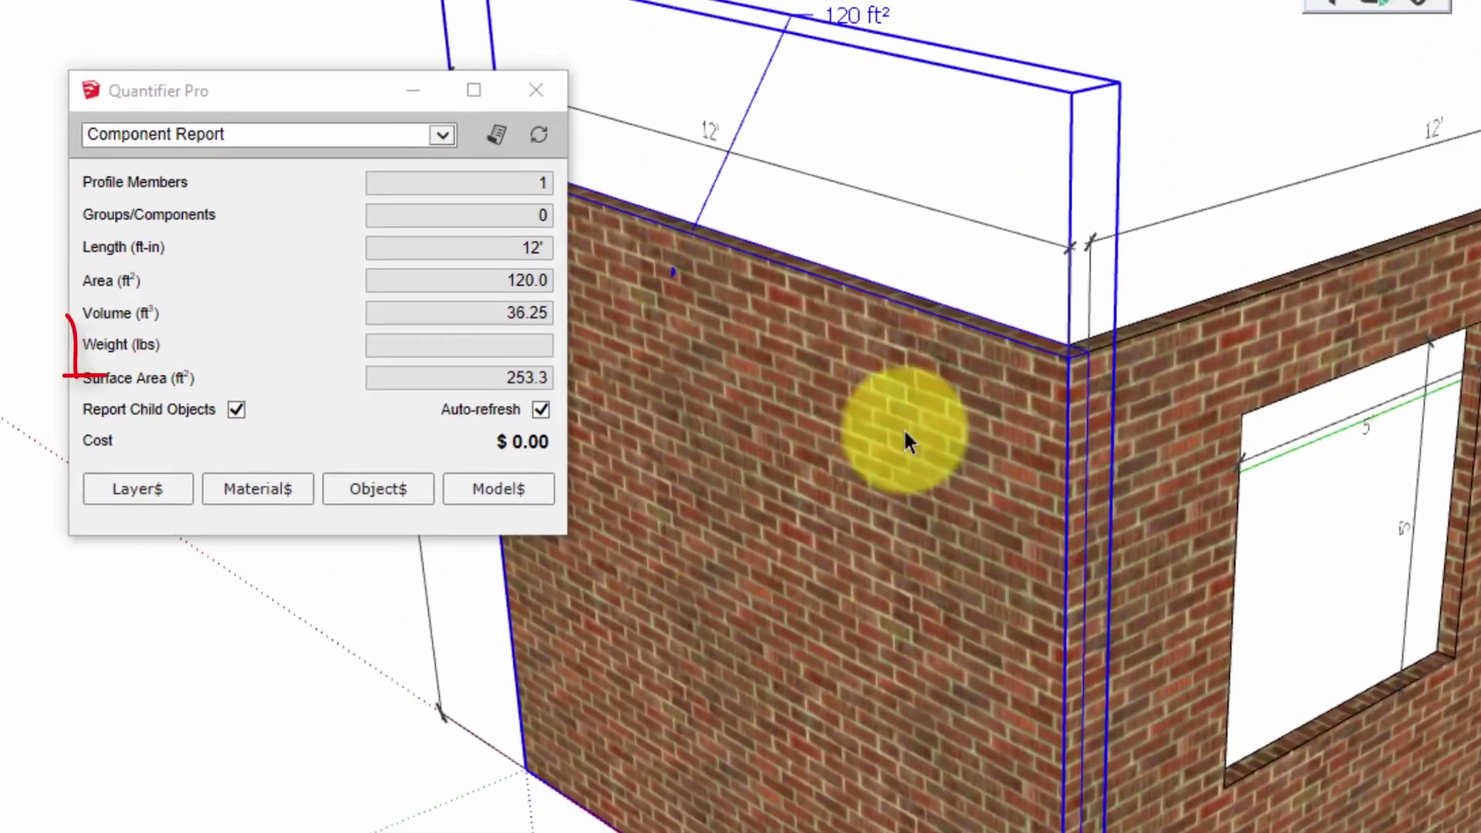
# Check the wall weights: 4344.99 lbs for the left wall, 3439.78 lbs for the window wall
pyautogui.click(814, 348)
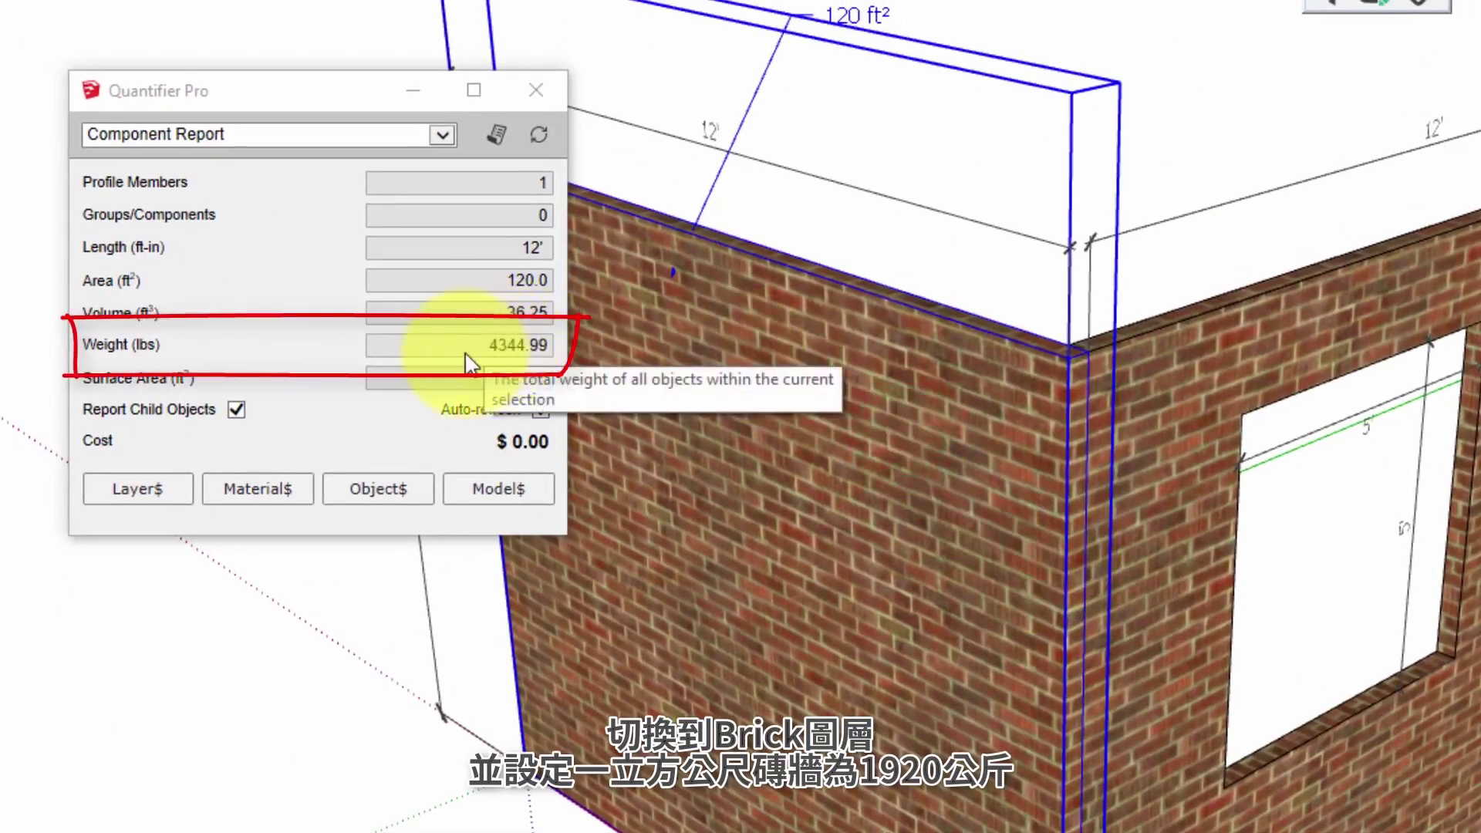
pyautogui.click(1184, 430)
pyautogui.click(1034, 240)
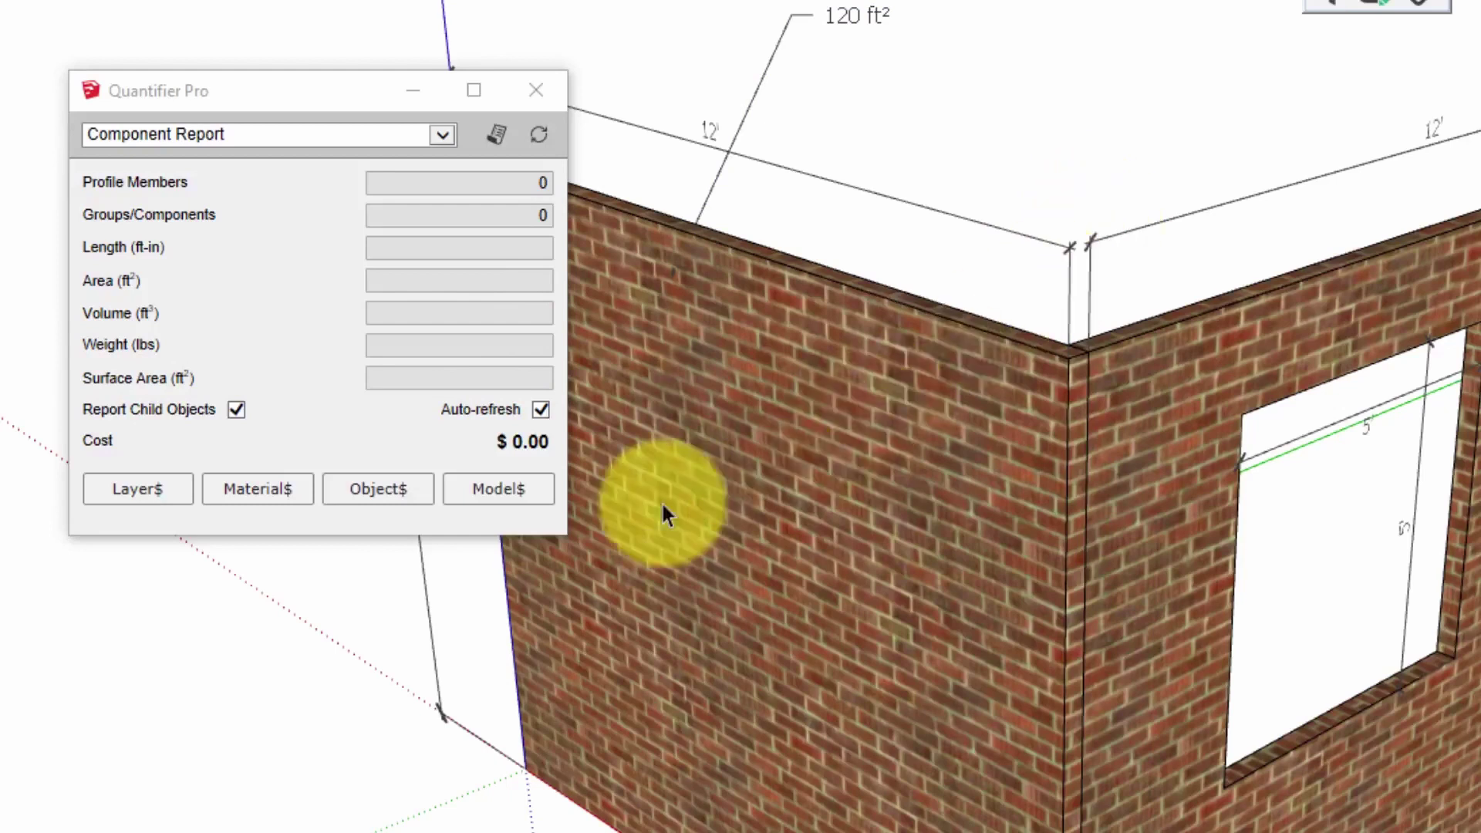
# Add a Brick layer cost line with code Brickwork and description Brick
pyautogui.click(161, 494)
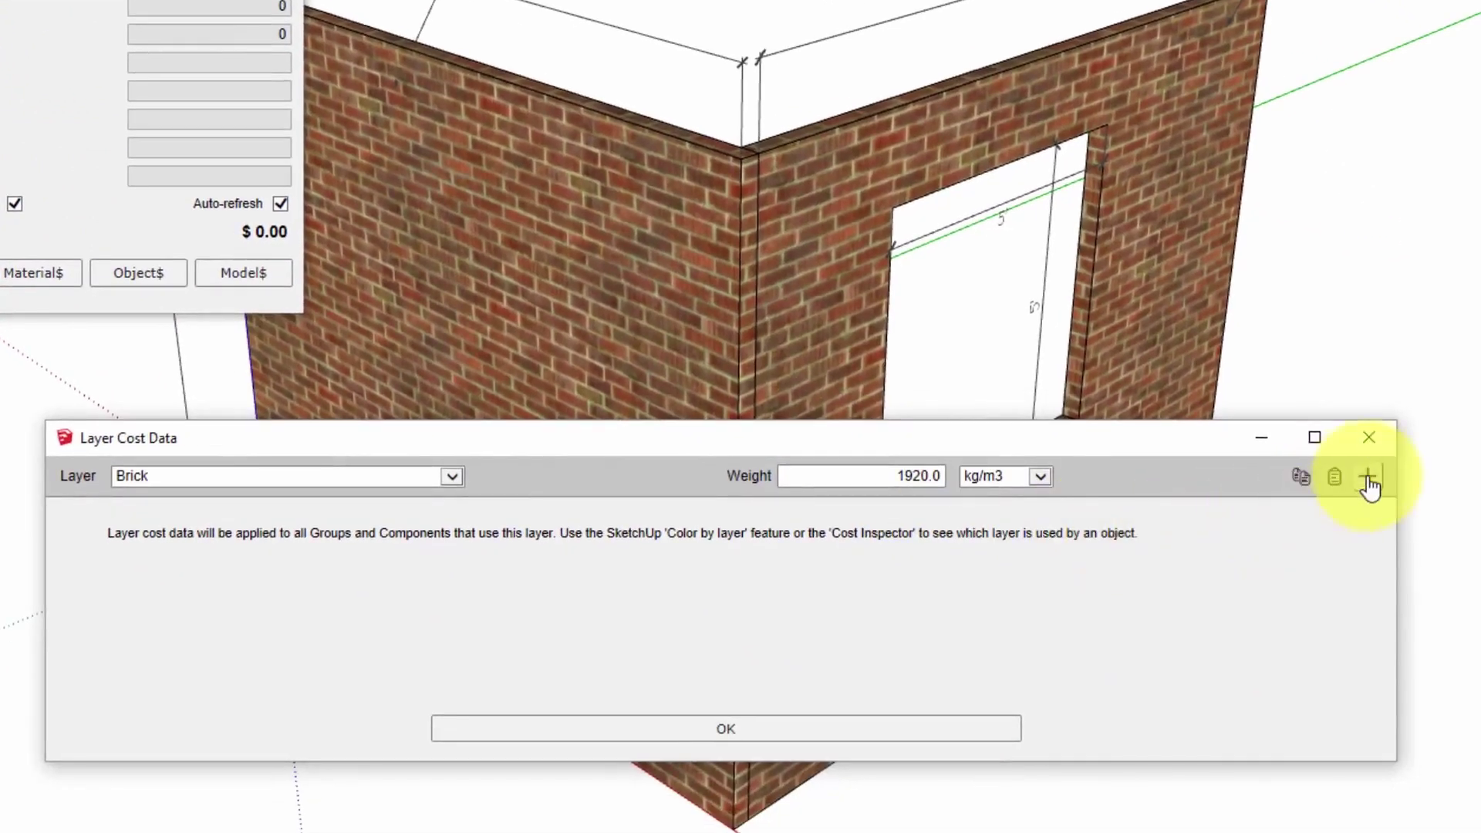
pyautogui.click(1369, 482)
pyautogui.click(201, 539)
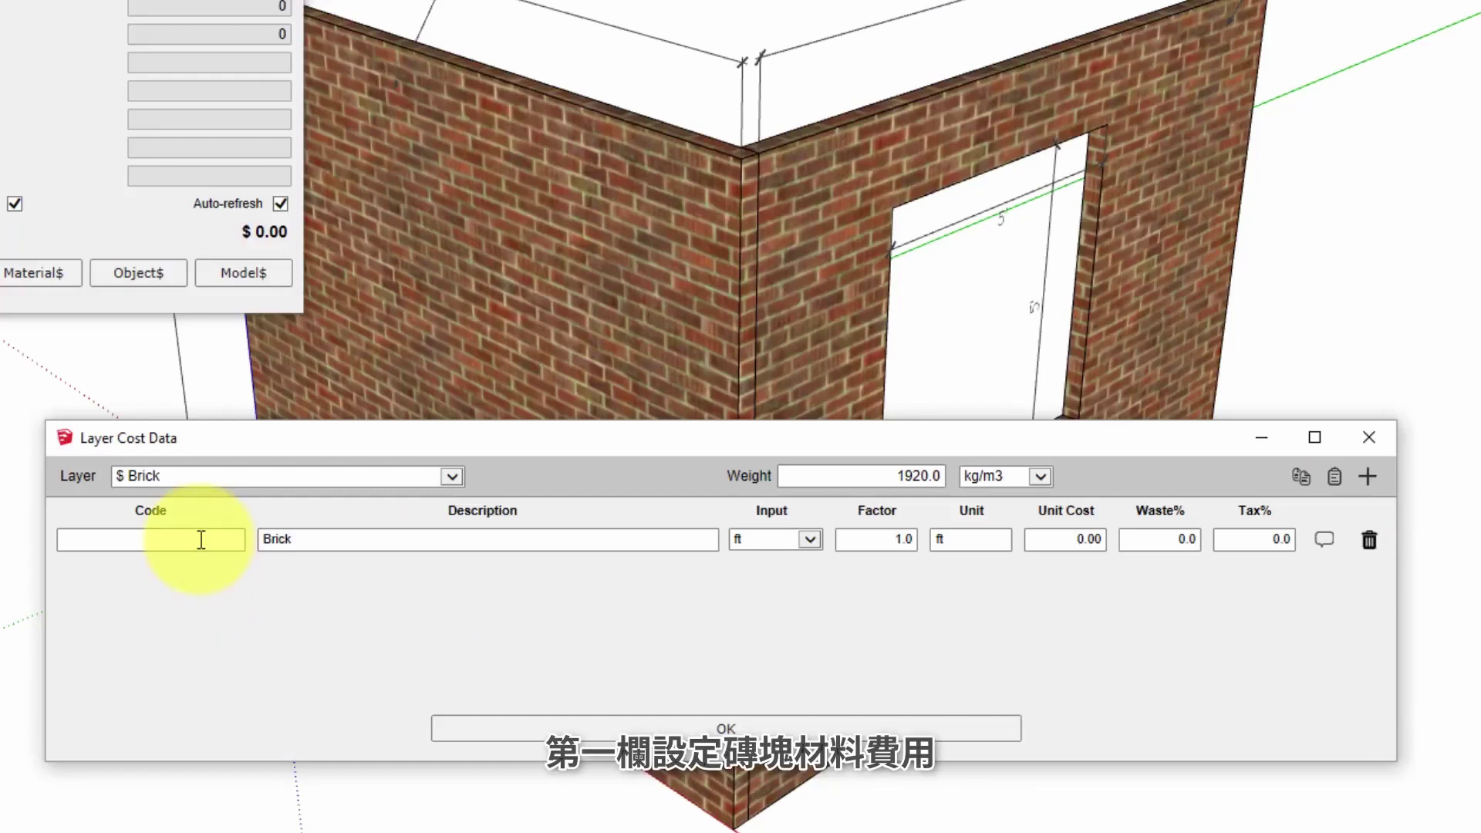
pyautogui.write('Brickwork')
pyautogui.press('Tab')
pyautogui.write('Brick')
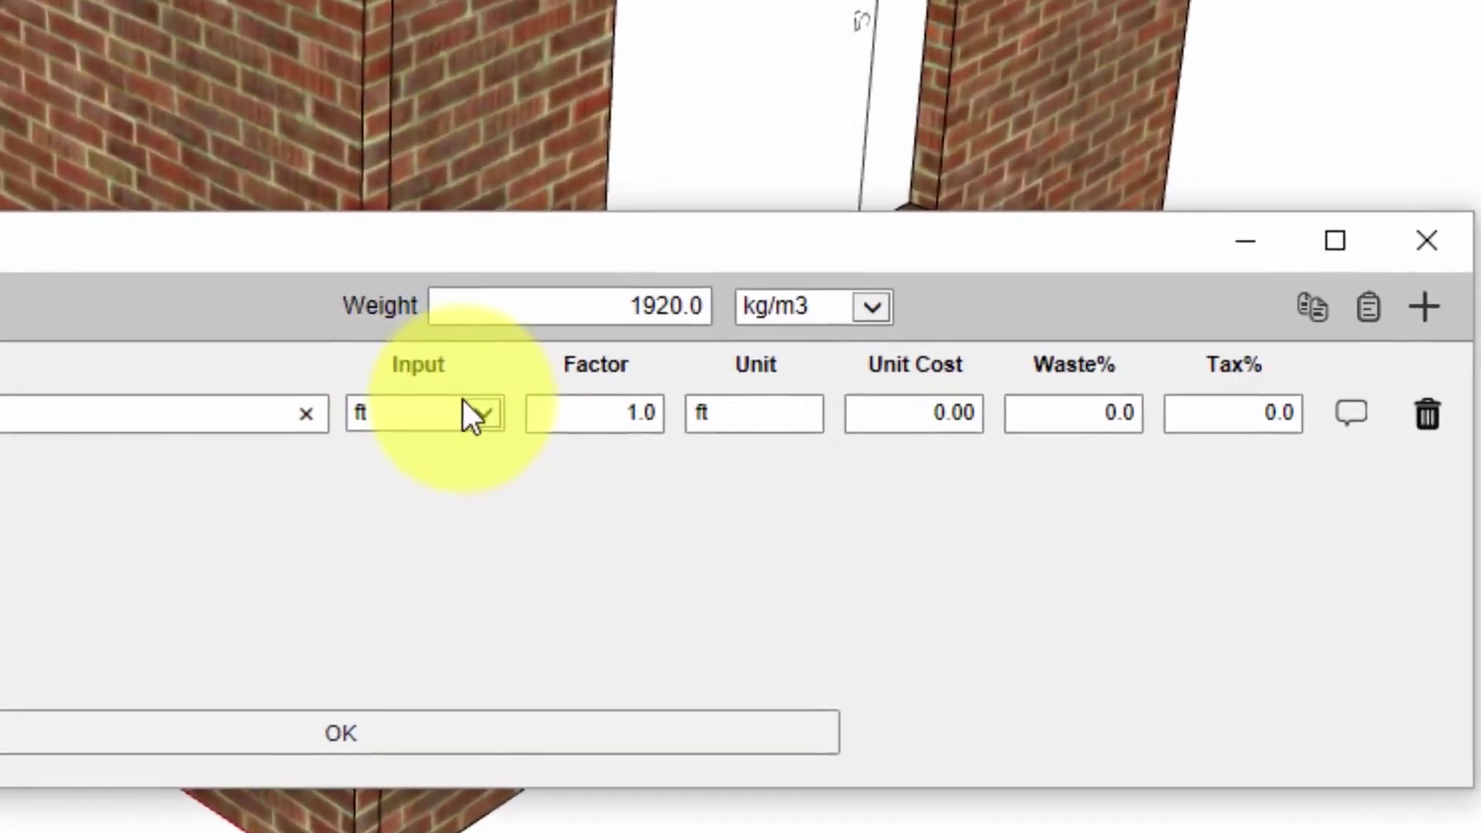
# Measure the brick line by area in ft2 with bricks as its unit
pyautogui.click(807, 538)
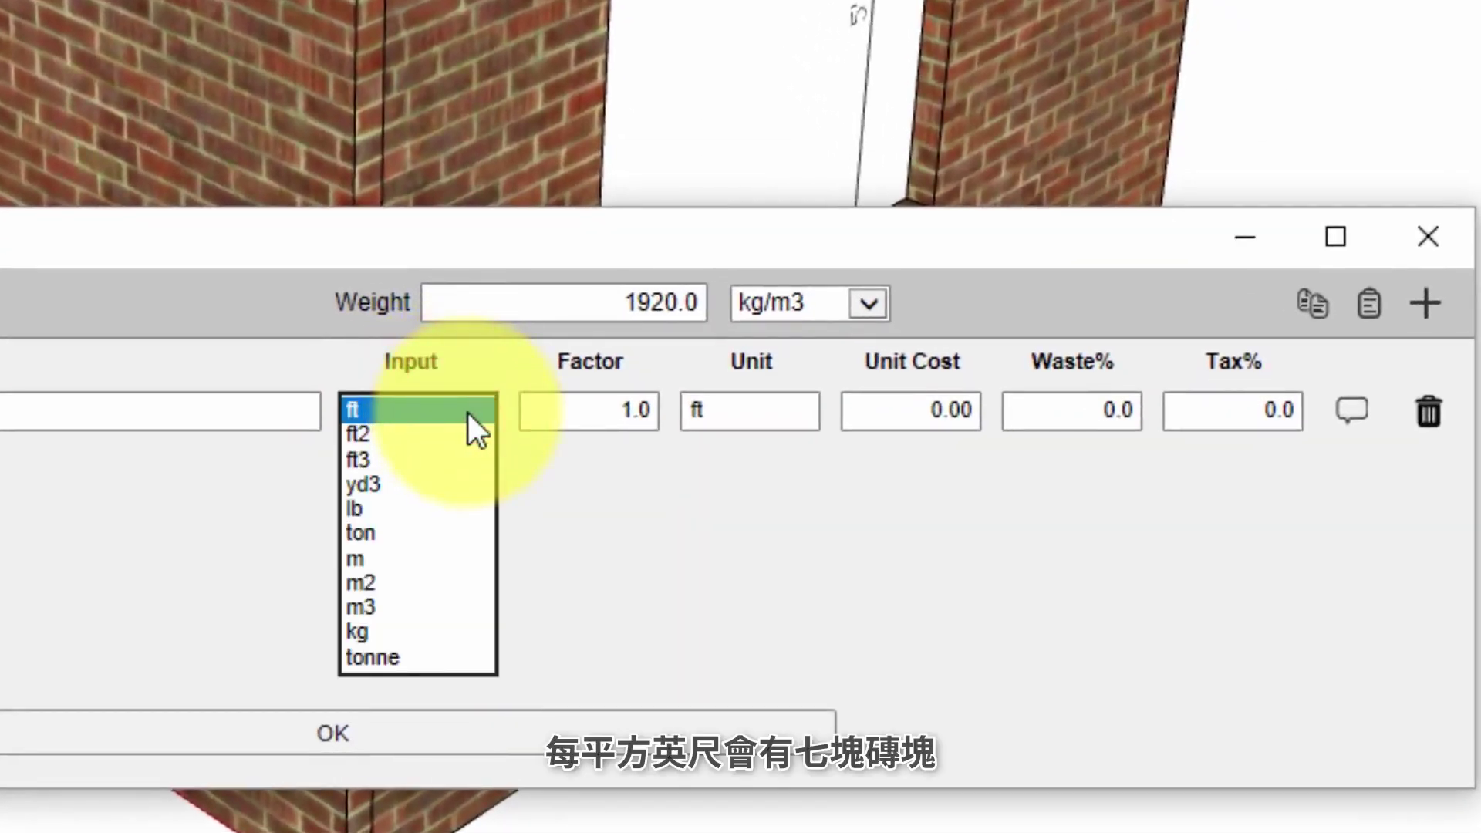
pyautogui.click(433, 435)
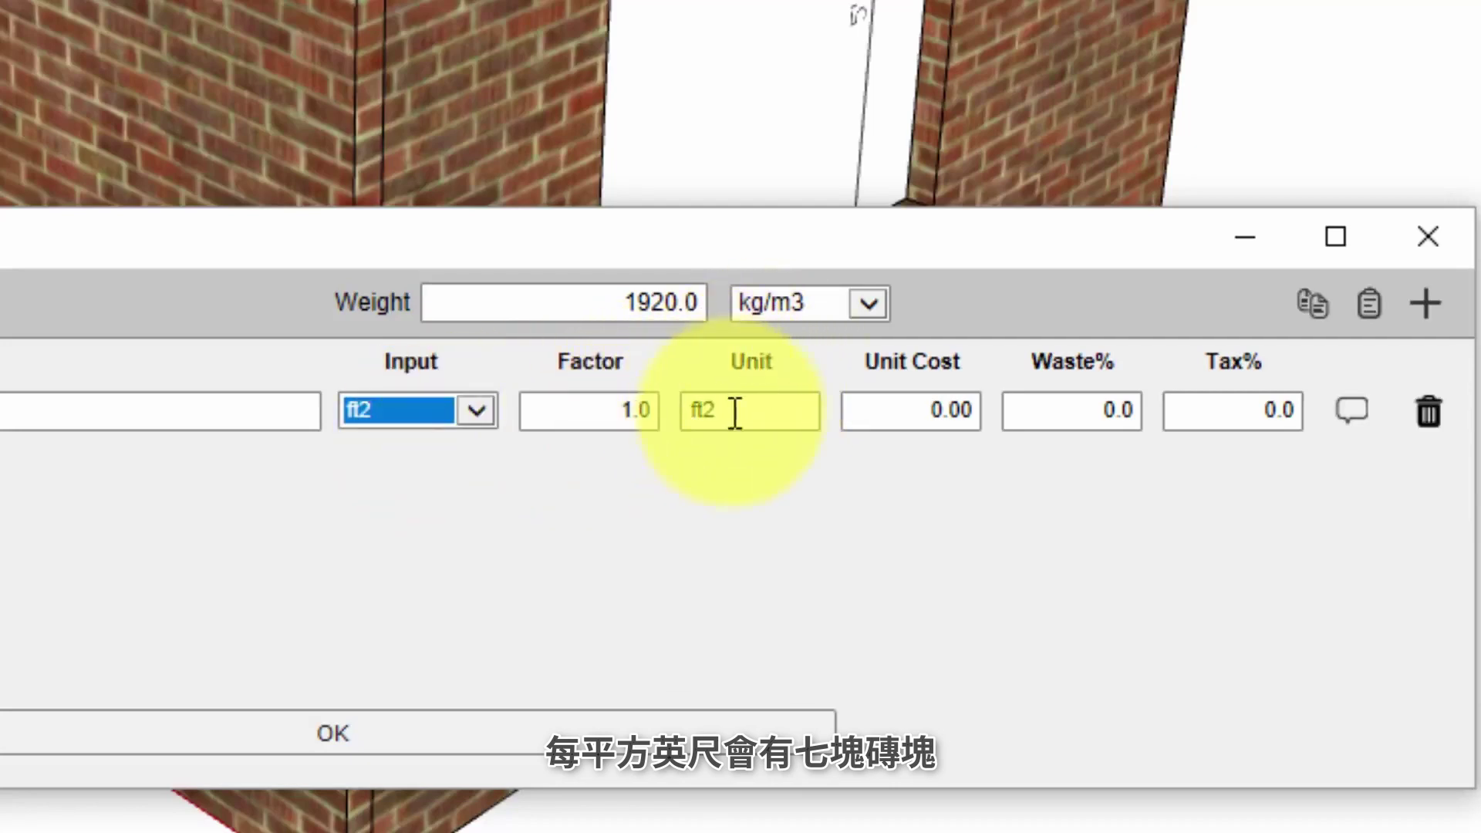
pyautogui.moveTo(744, 414); pyautogui.dragTo(691, 409)
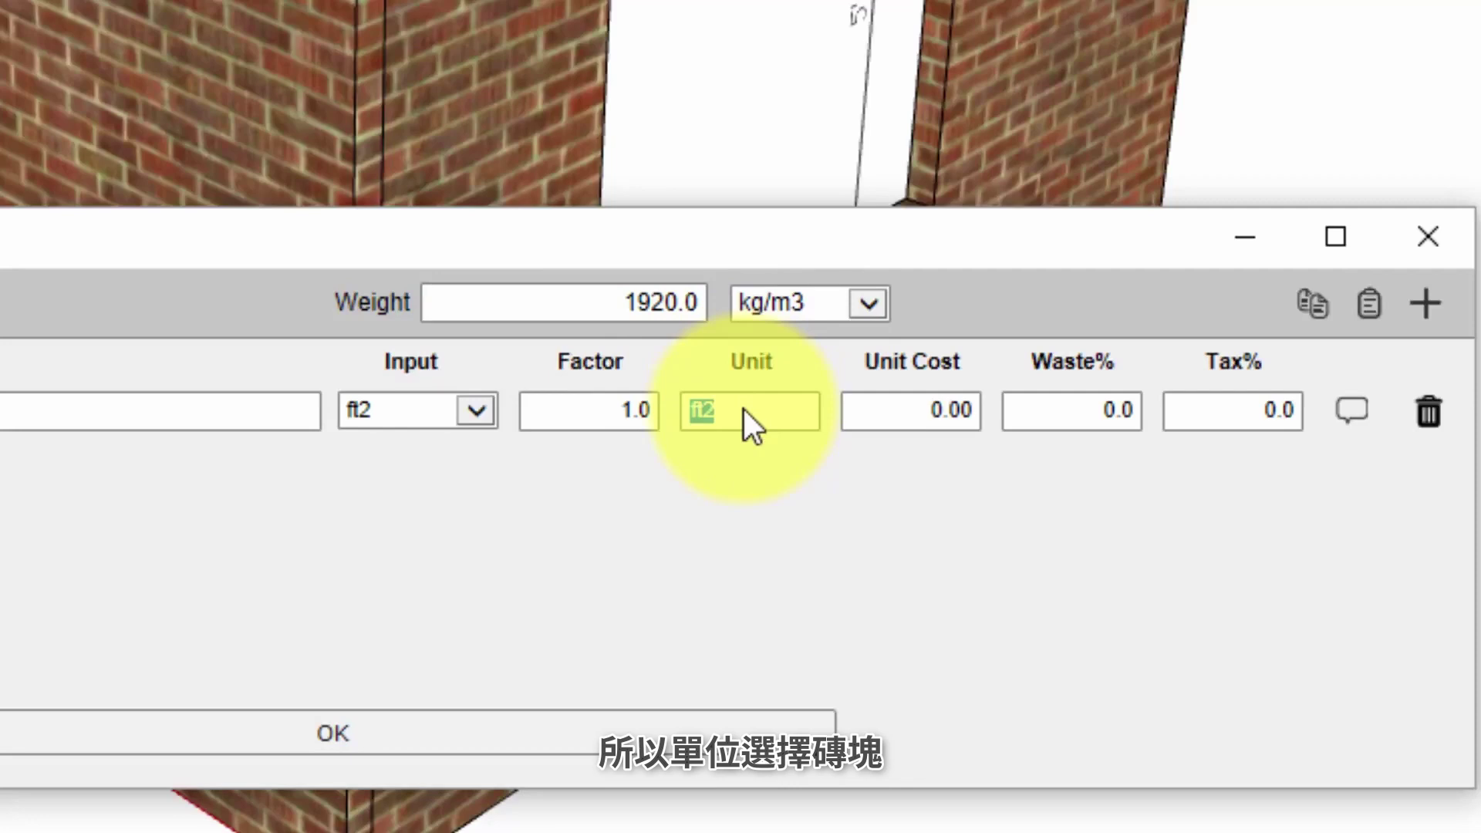
pyautogui.write('bricks')
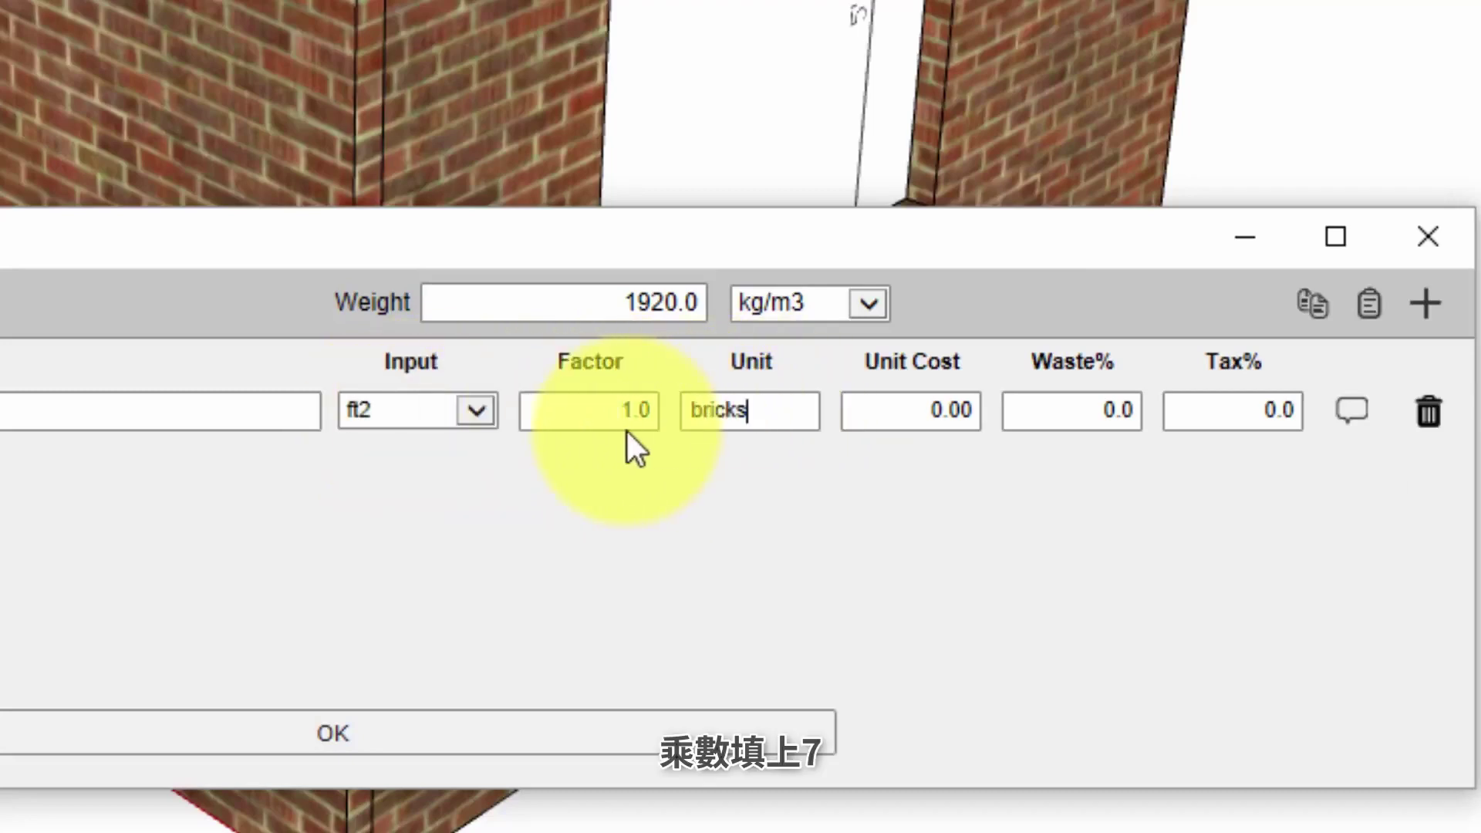
# Price the brick line at factor 7.0, unit cost 0.30, 5% waste, 5% tax, then add a line
pyautogui.moveTo(611, 410); pyautogui.dragTo(660, 409)
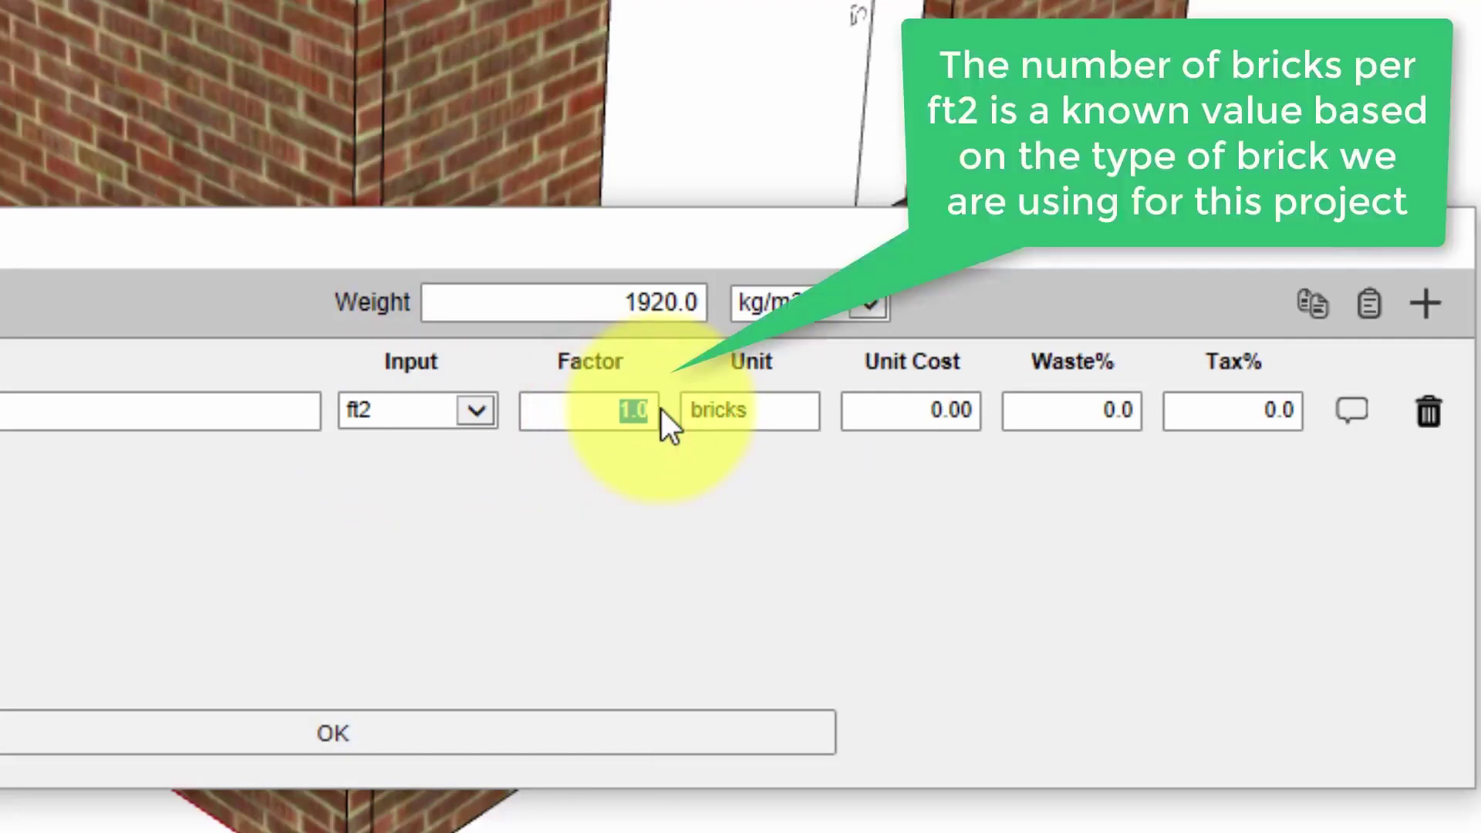
pyautogui.write('7.0')
pyautogui.press('Tab')
pyautogui.press('Tab')
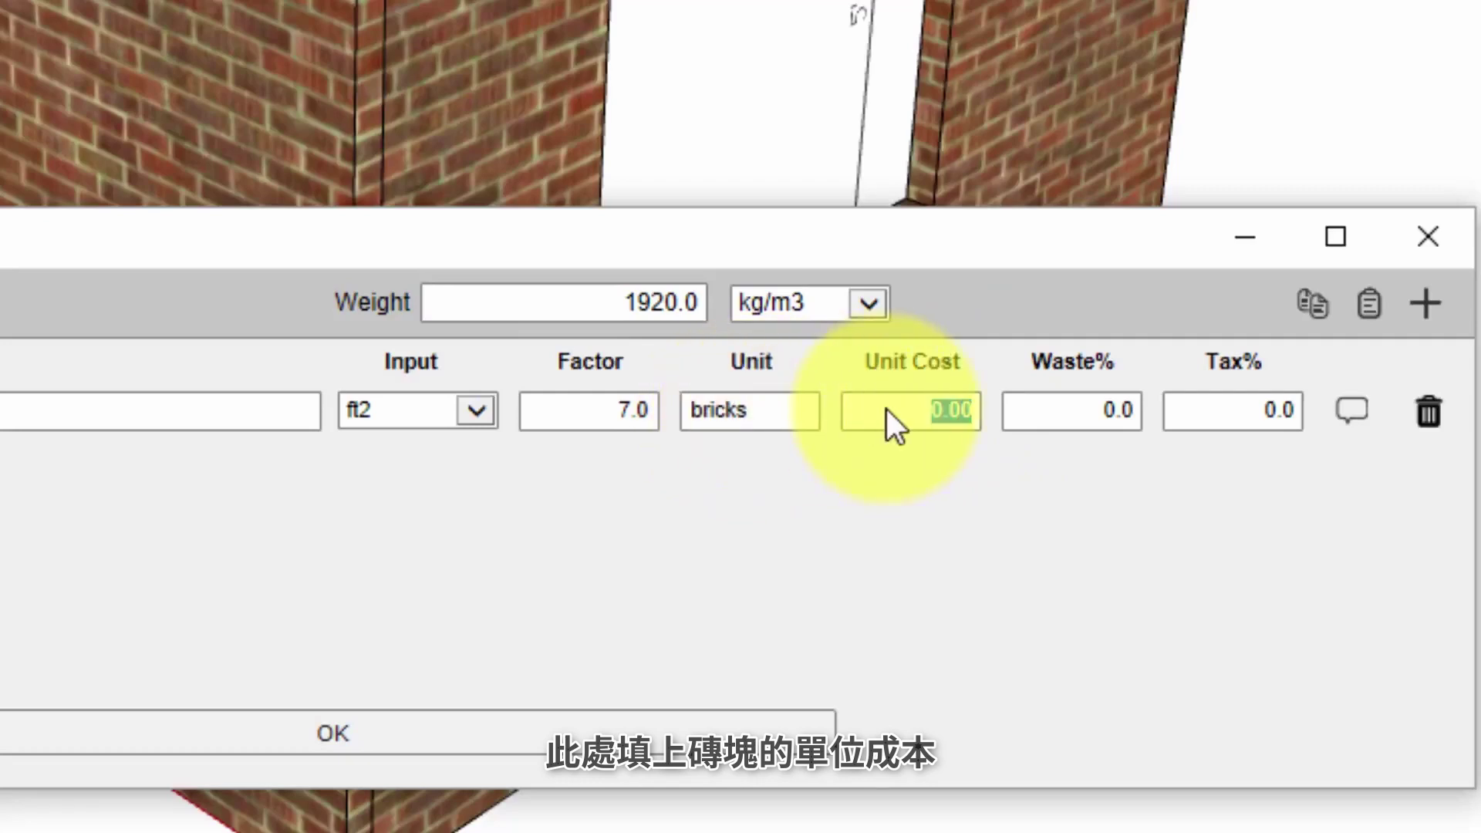
pyautogui.write('0.30')
pyautogui.press('Tab')
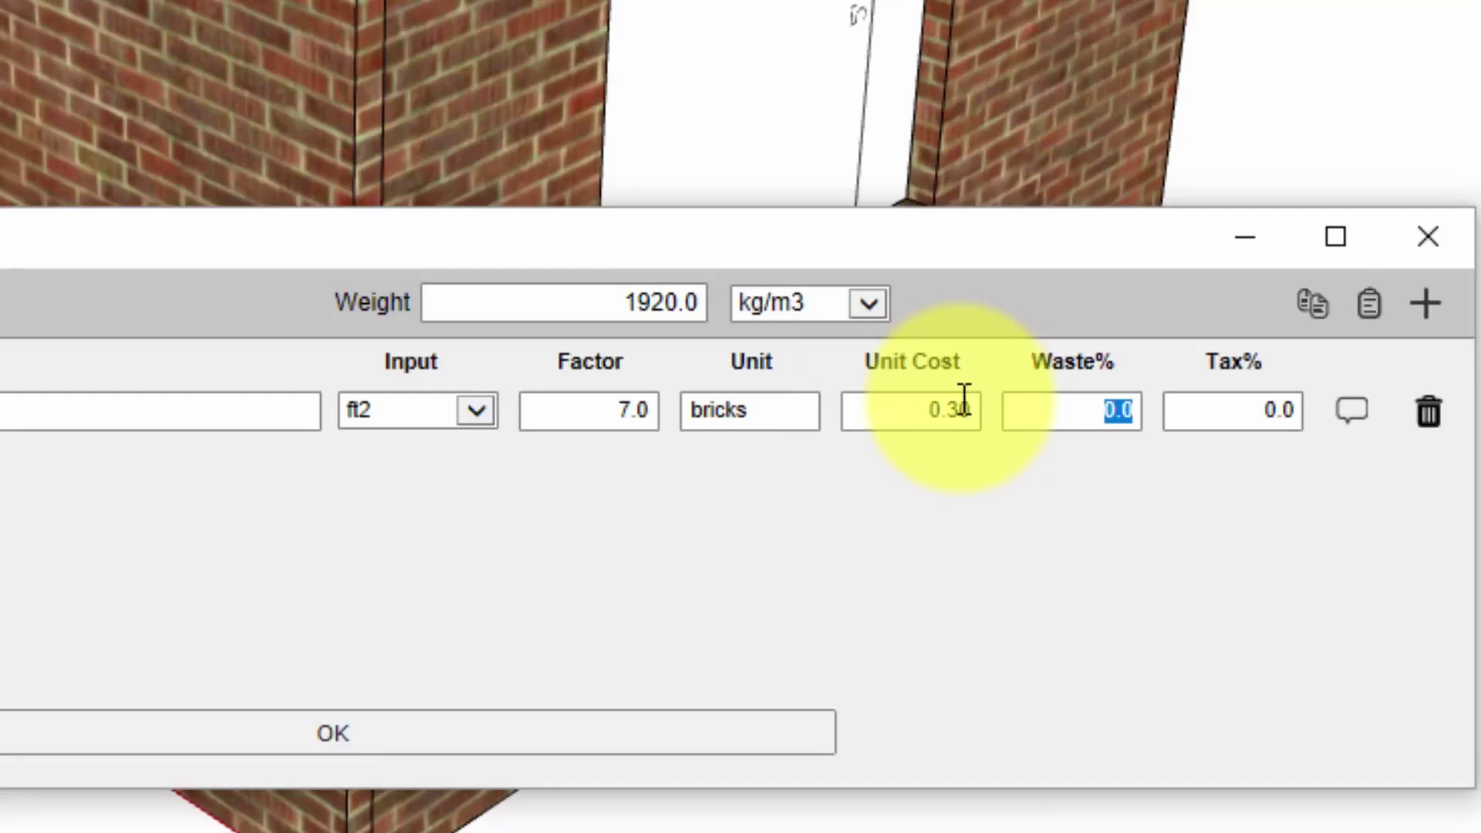
pyautogui.write('5.0')
pyautogui.press('Tab')
pyautogui.write('5.0')
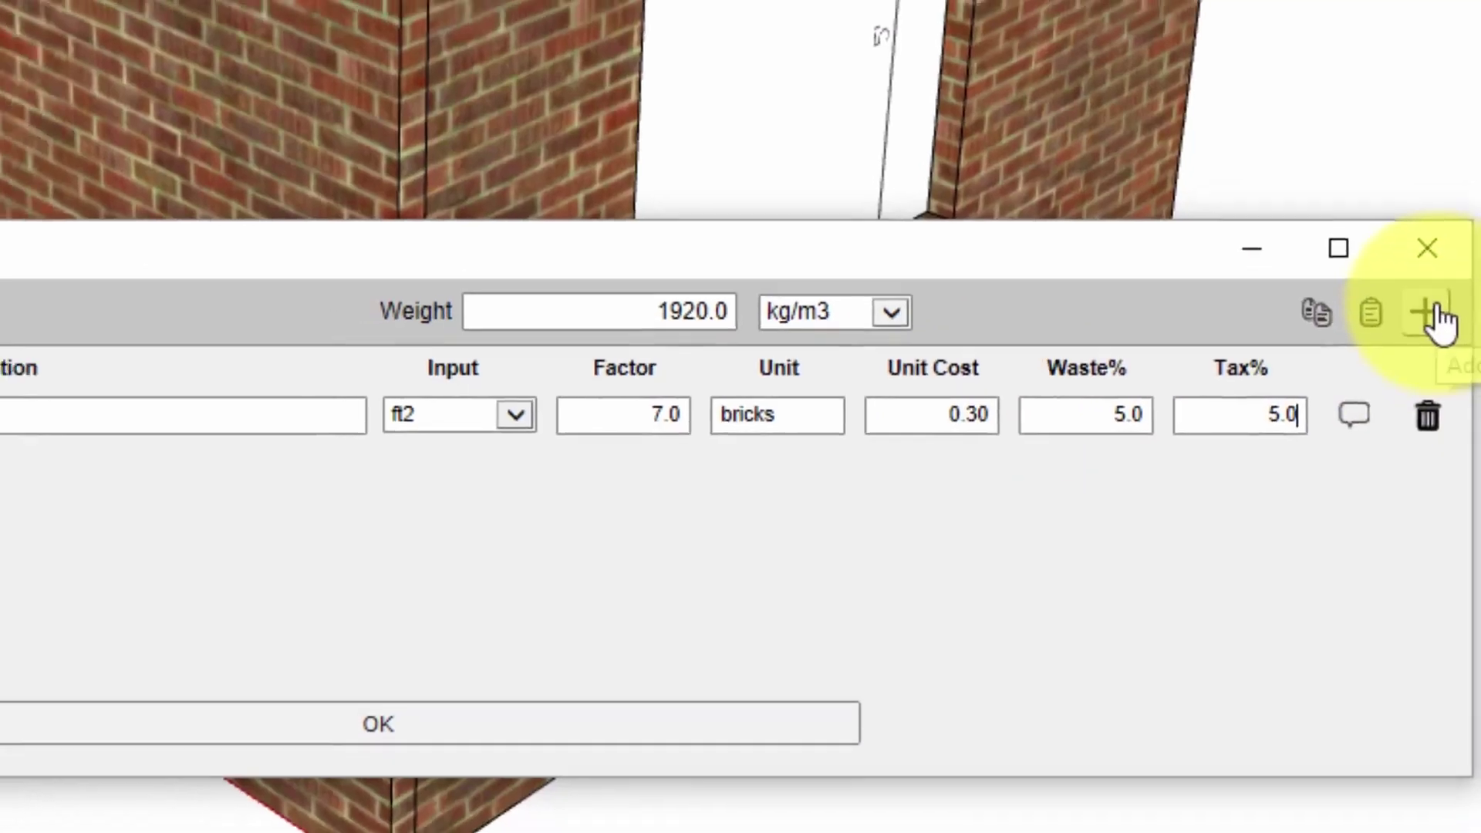
pyautogui.click(1426, 303)
# Describe the second line as Cement with bags as its unit
pyautogui.click(158, 494)
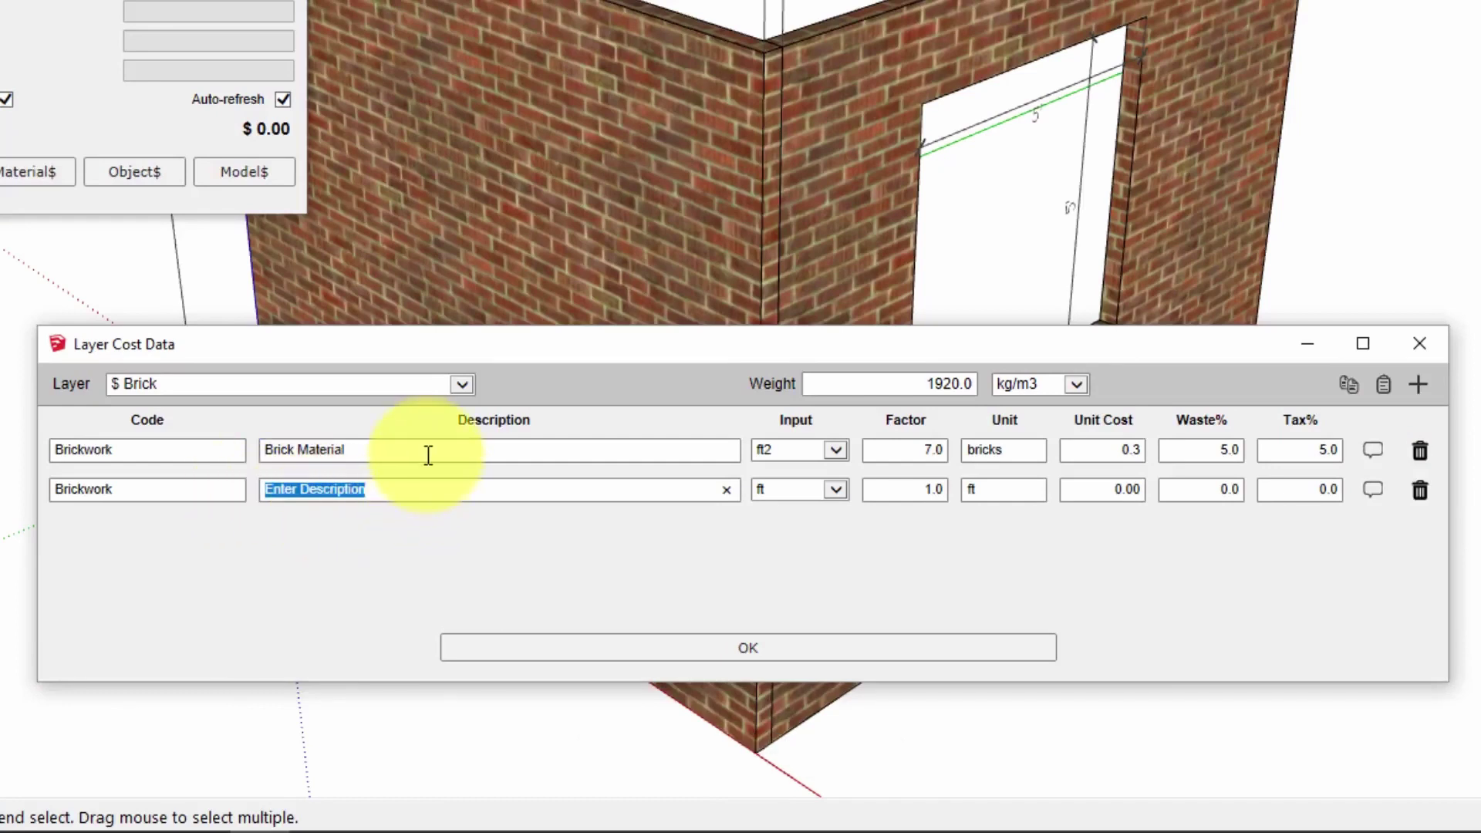
pyautogui.write('Cement')
pyautogui.press('Tab')
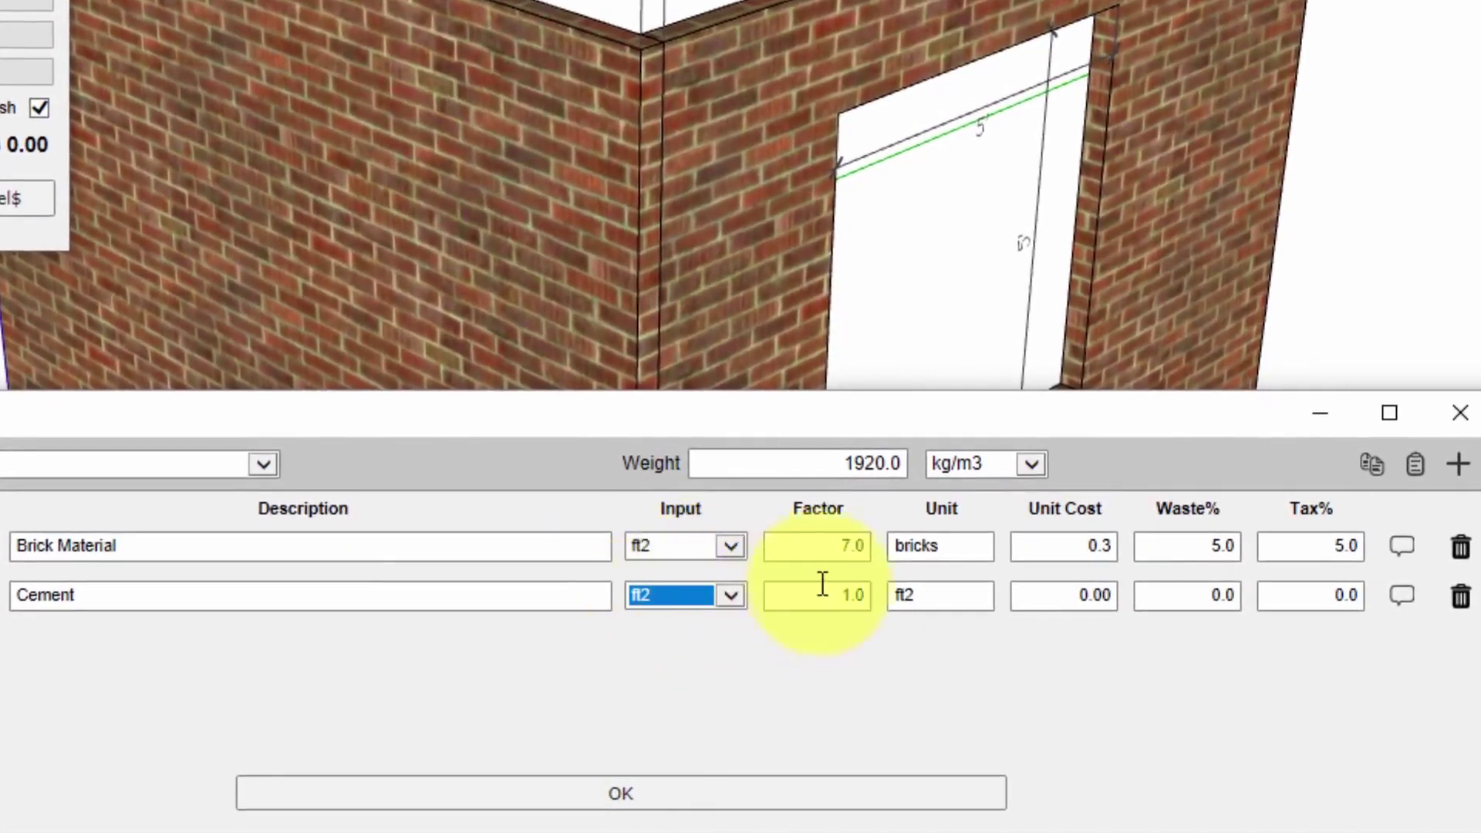
pyautogui.click(962, 596)
pyautogui.hotkey('ctrl', 'a')
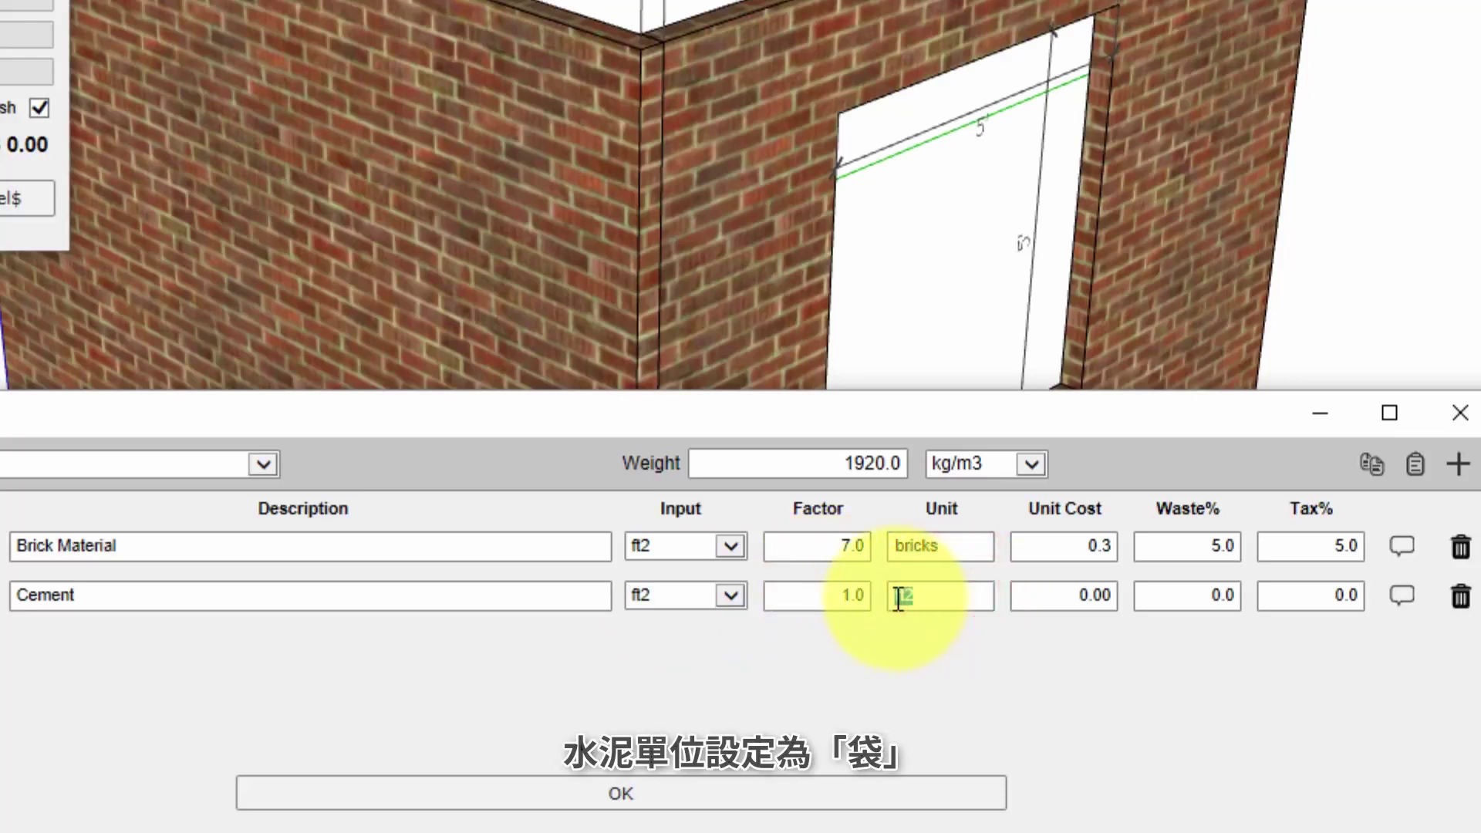
pyautogui.write('bags')
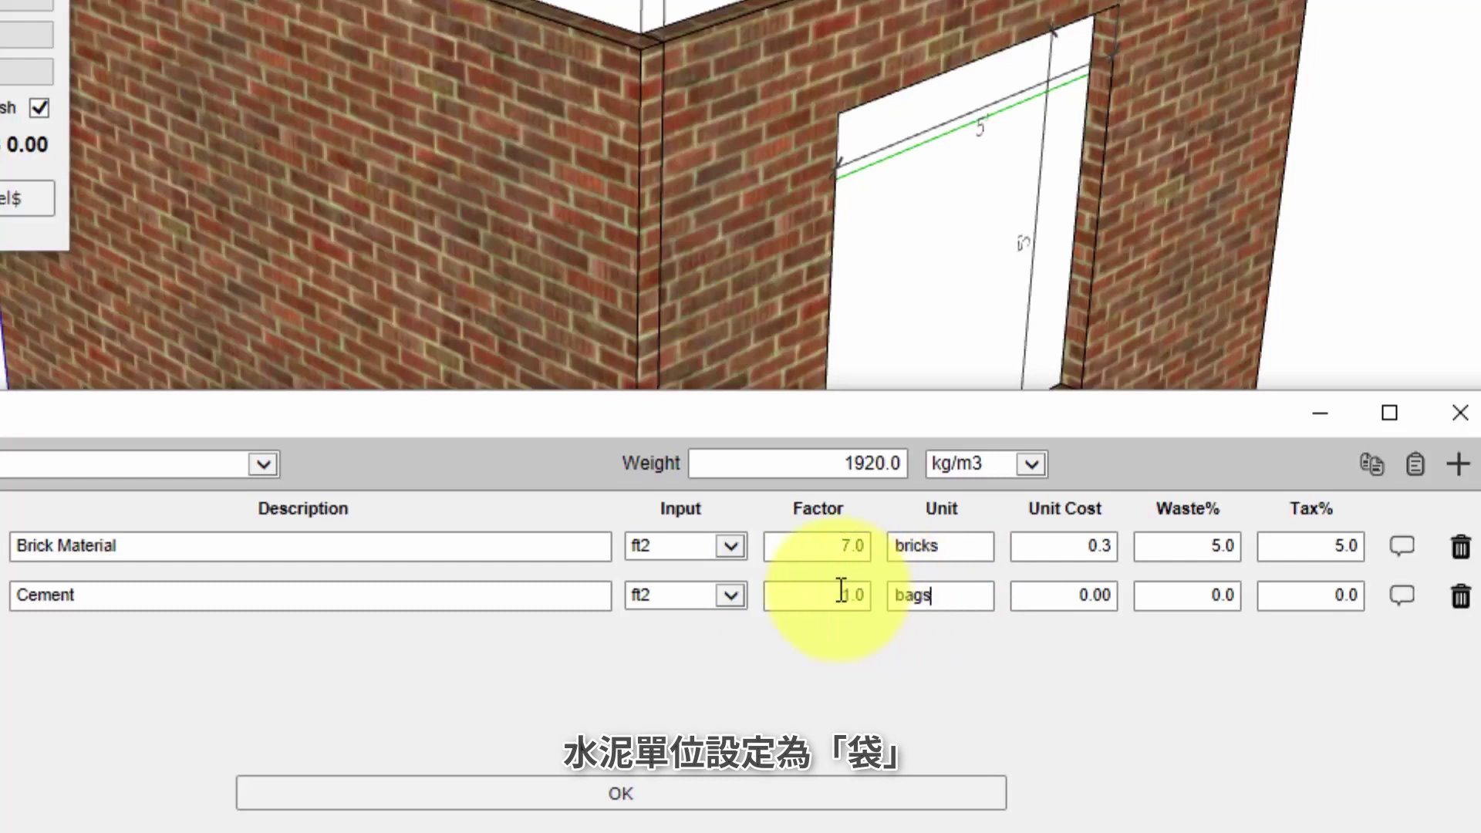
# Give the Cement line factor 0.02, unit cost 6.00 and 5.0% waste
pyautogui.click(826, 595)
pyautogui.hotkey('ctrl', 'a')
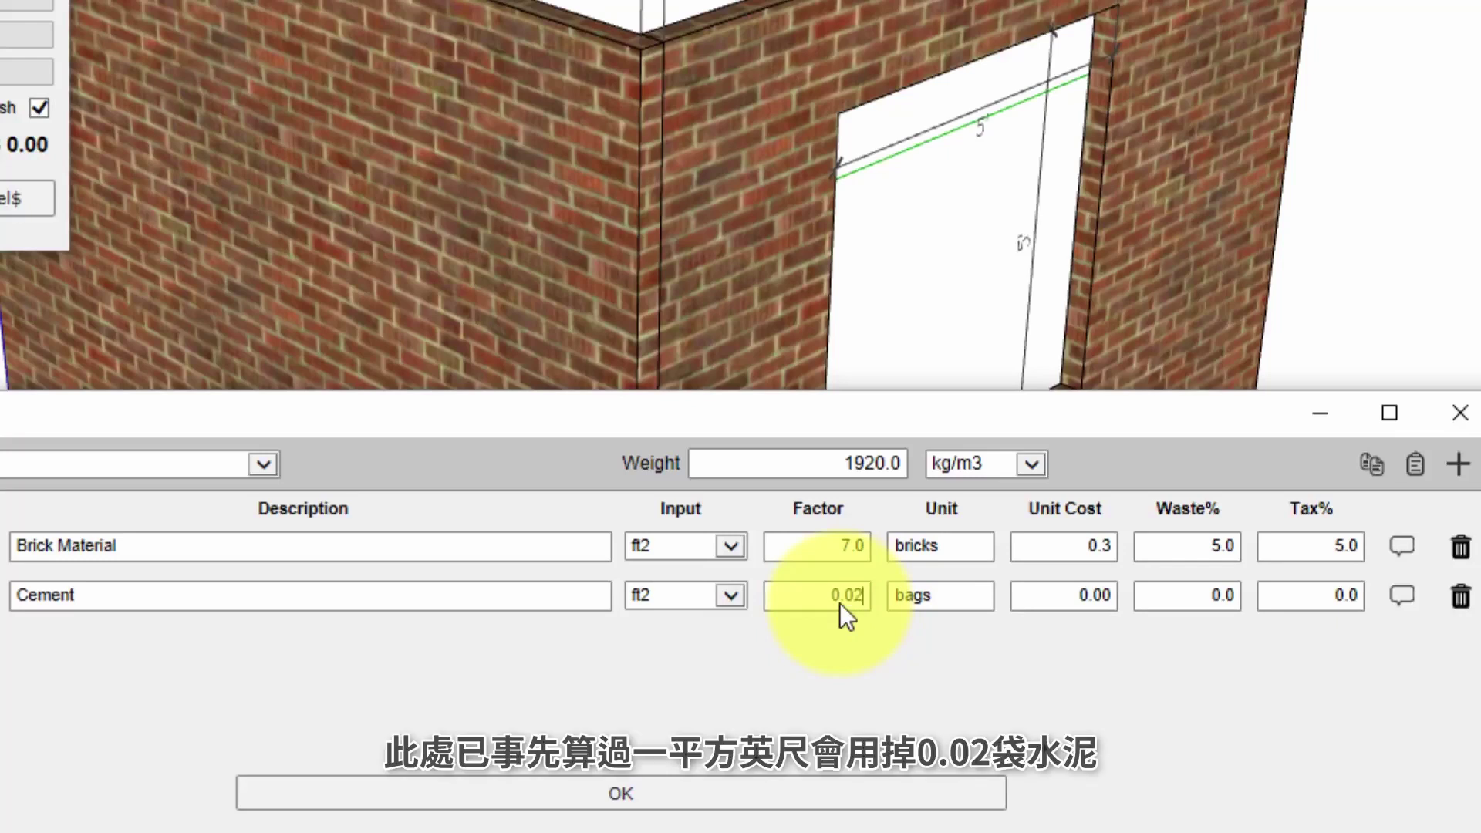
pyautogui.press('Tab')
pyautogui.press('Tab')
pyautogui.write('6')
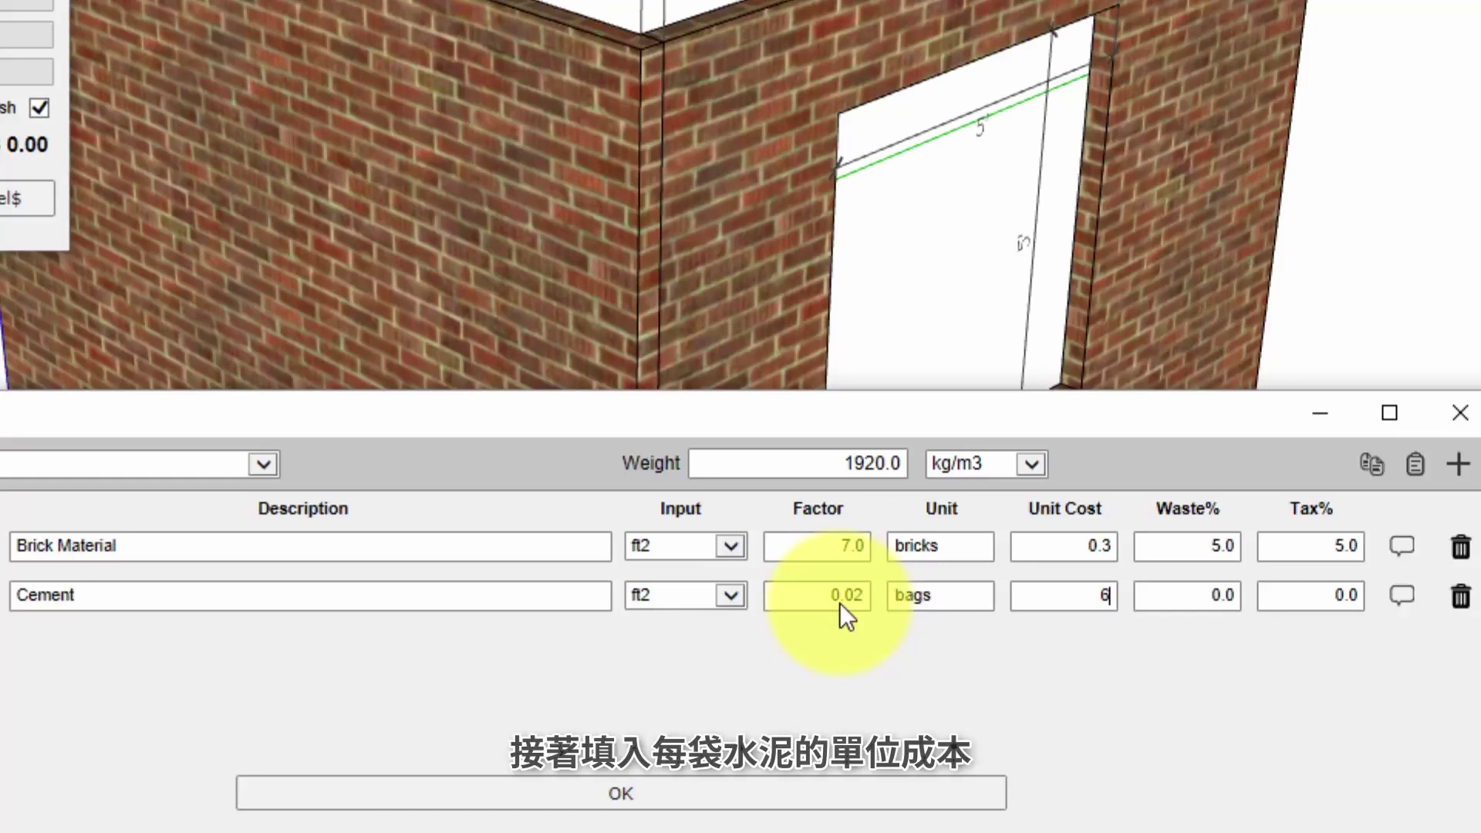
pyautogui.press('Tab')
pyautogui.write('5.0')
pyautogui.press('Tab')
# Set the Cement tax to 5 and start a third Brickwork line described as Sand
pyautogui.write('5')
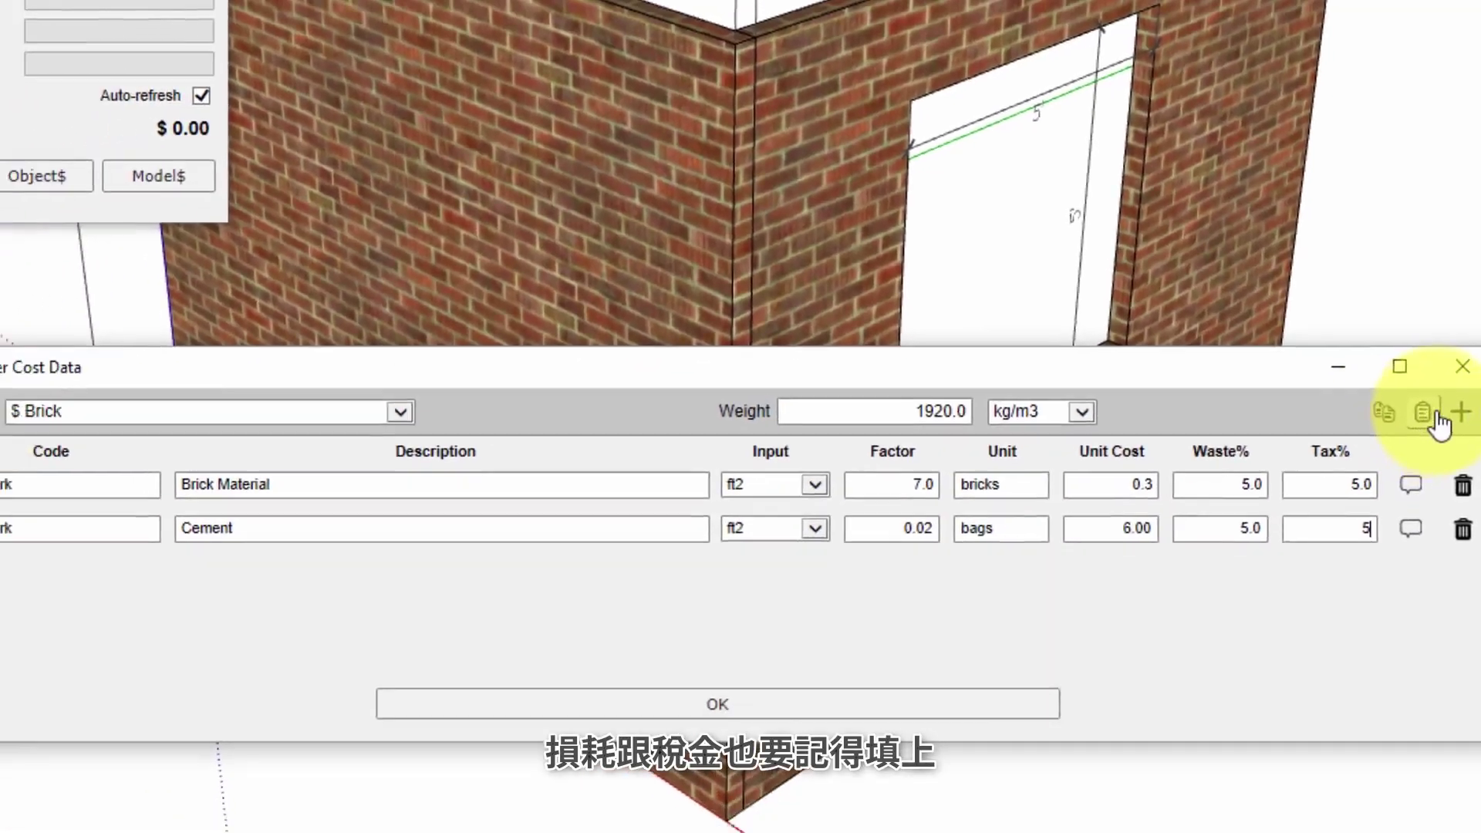
pyautogui.click(1461, 412)
pyautogui.click(17, 572)
pyautogui.write('b')
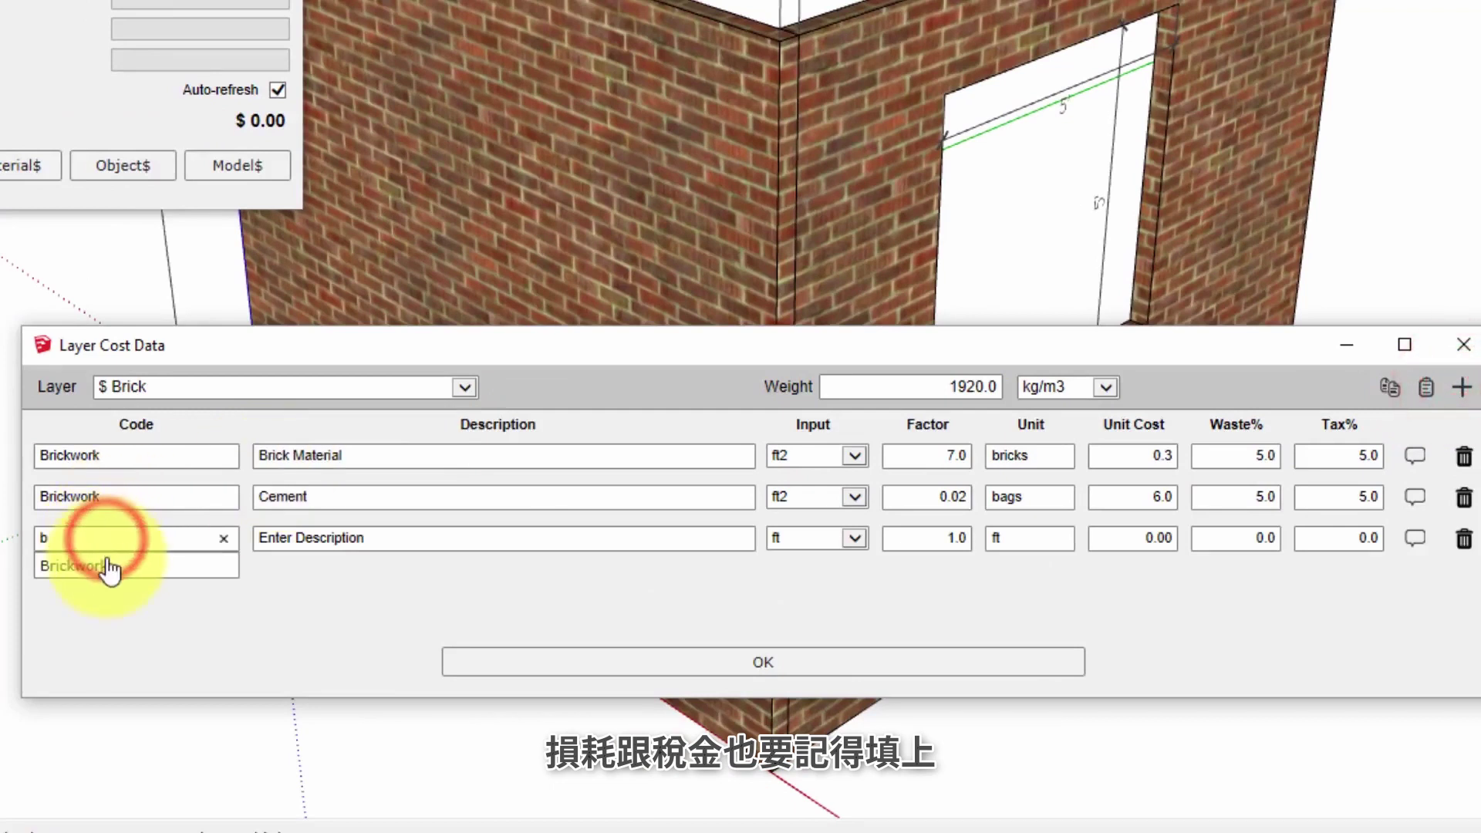
pyautogui.click(110, 569)
pyautogui.tripleClick(383, 537)
pyautogui.write('Sand')
pyautogui.press('Tab')
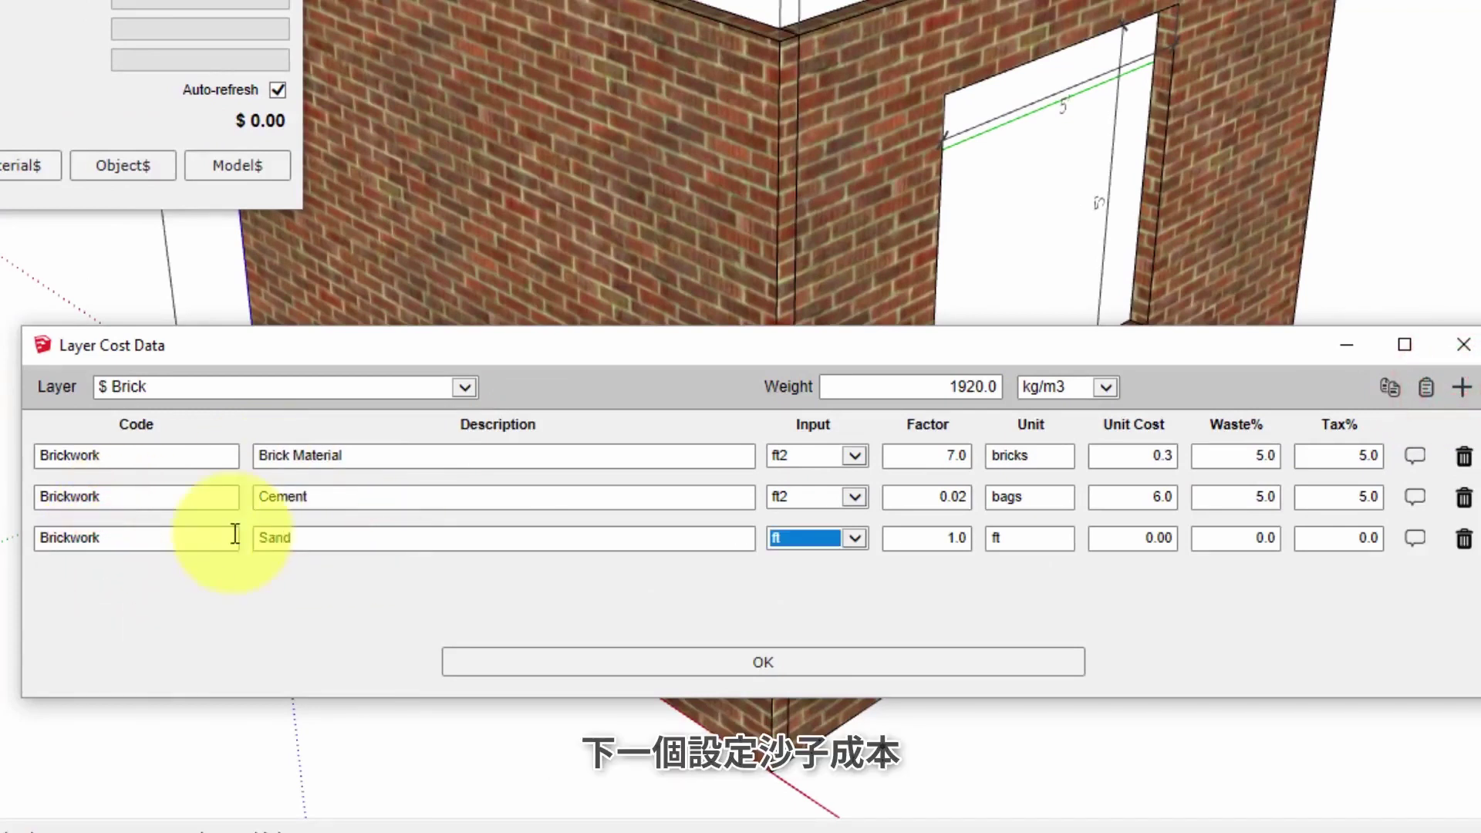
# Give the Sand line unit m3 and measure it by area in ft2
pyautogui.click(994, 540)
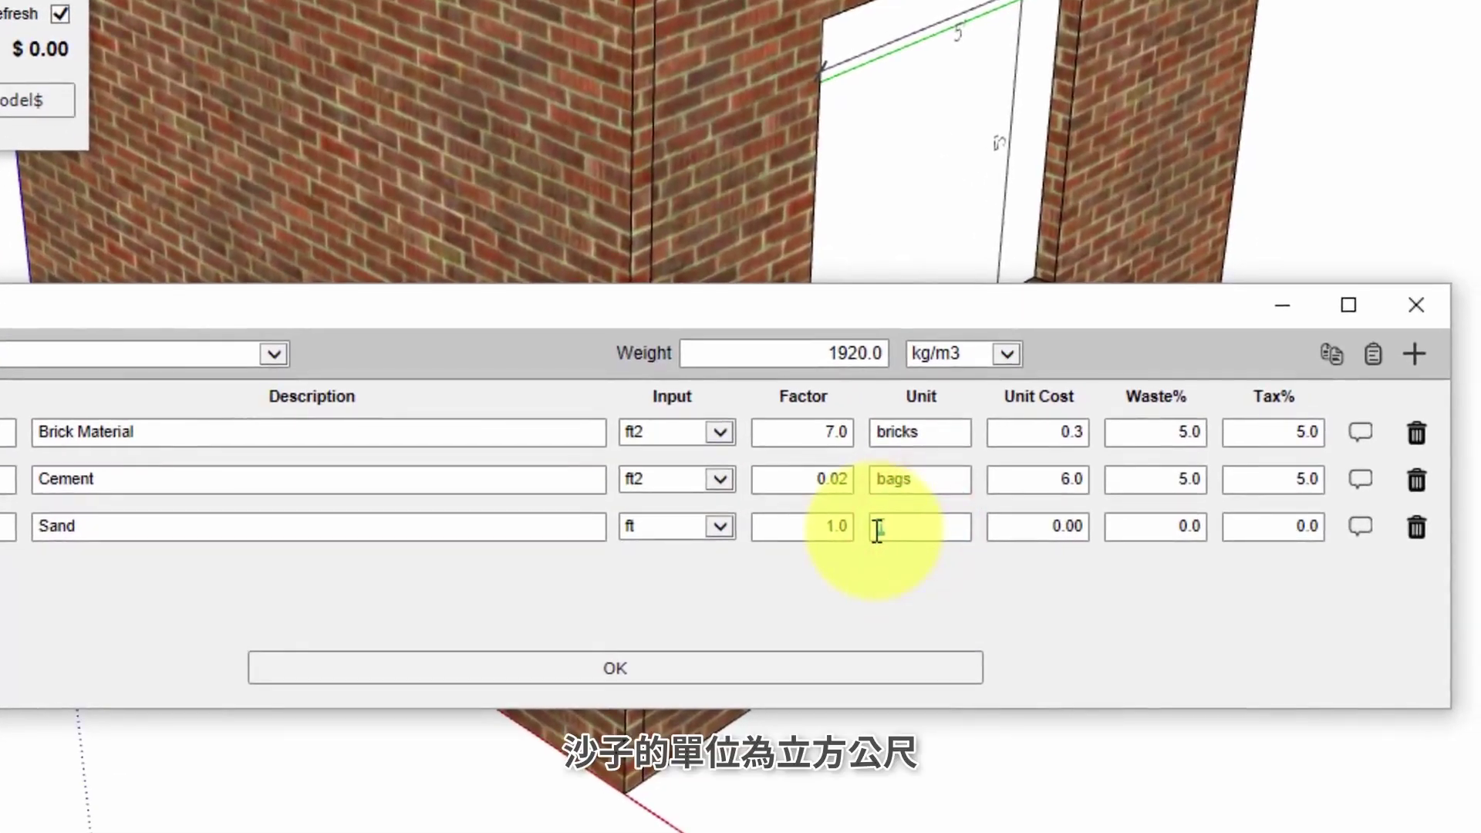
pyautogui.write('m3')
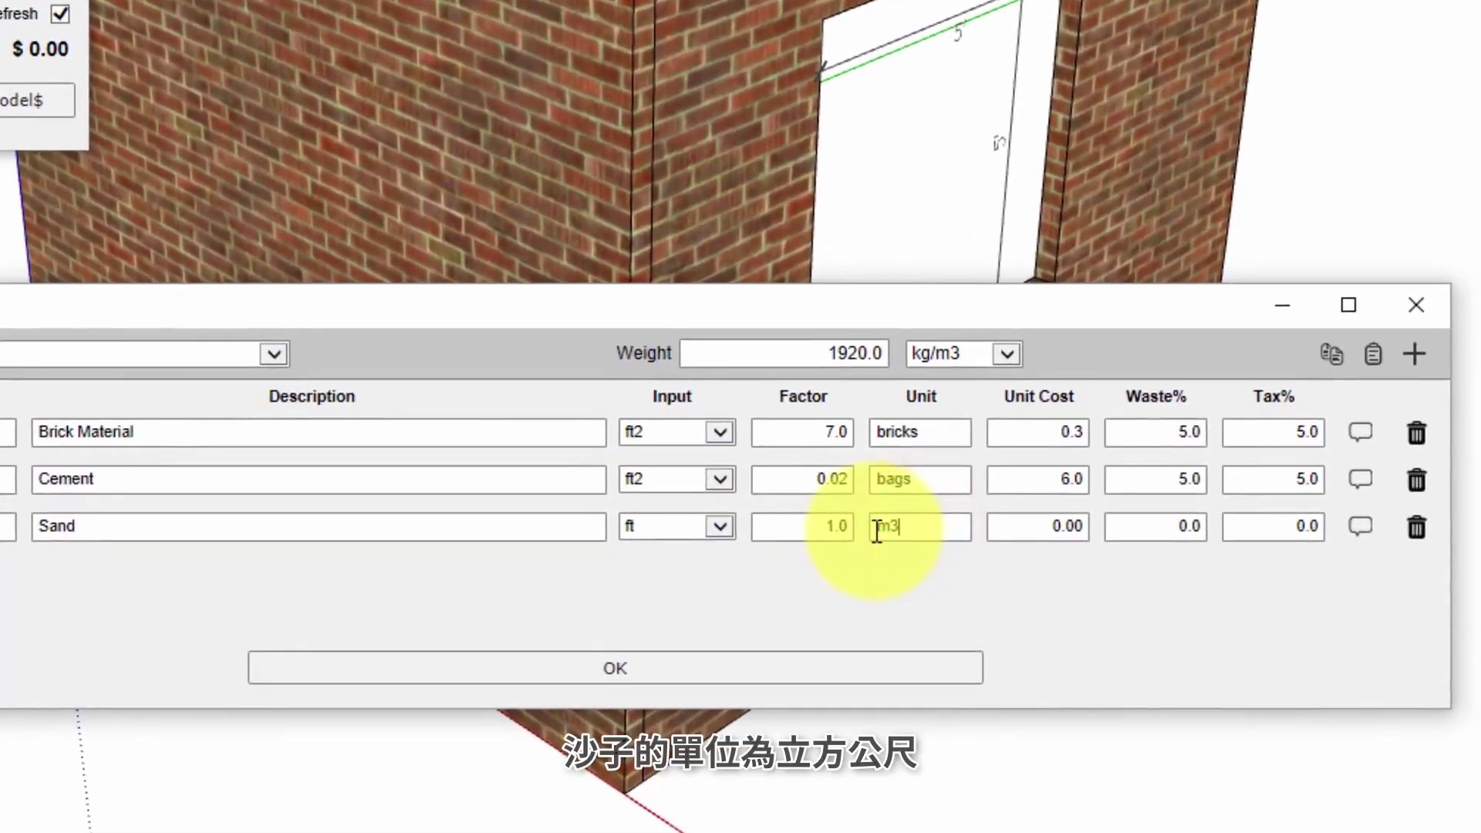
pyautogui.click(703, 526)
pyautogui.click(675, 544)
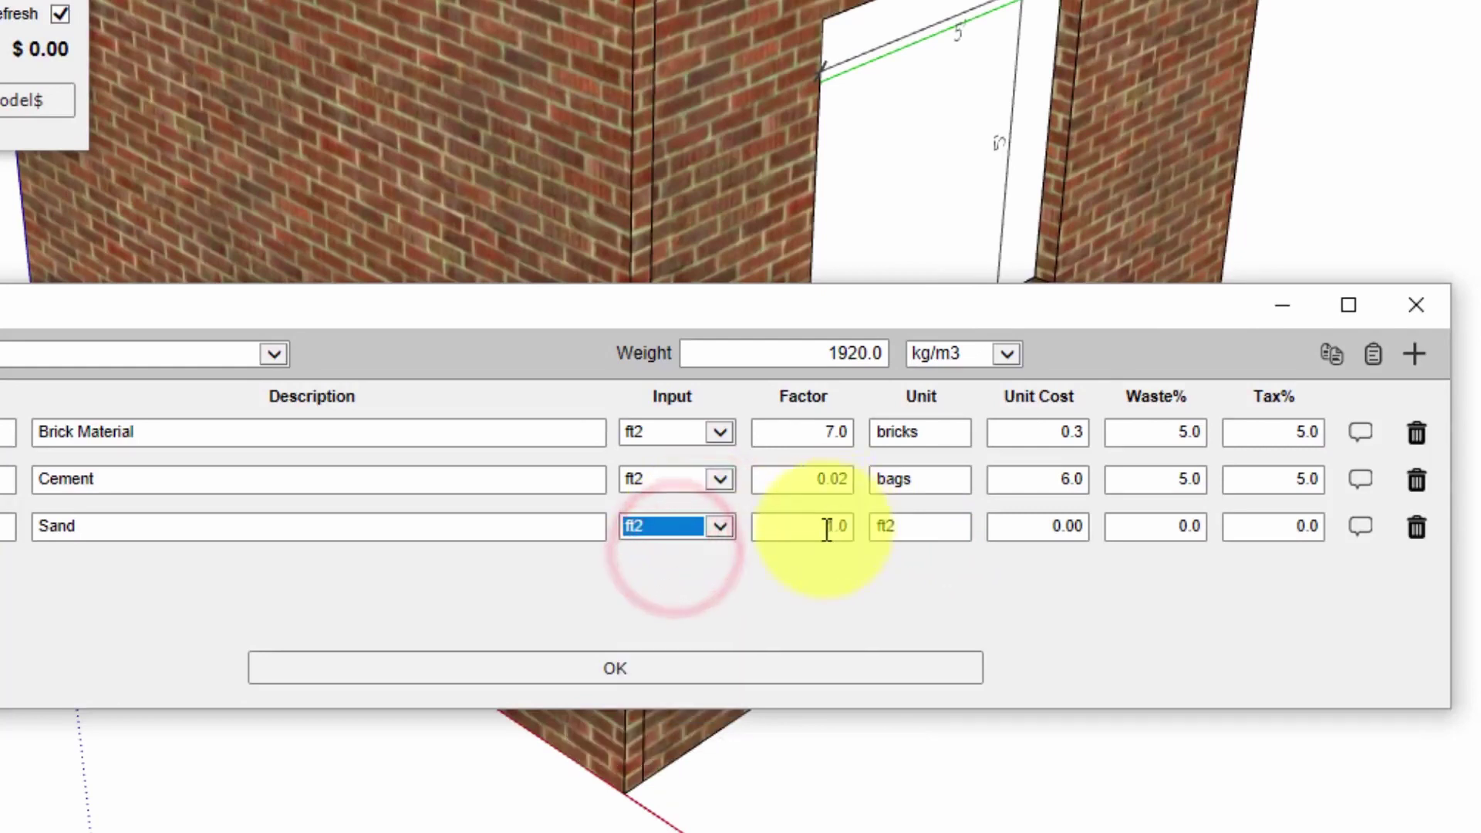
# Price Sand at factor 0.0042, unit cost 50, 5% waste and 5% tax, then add a fourth line
pyautogui.click(848, 517)
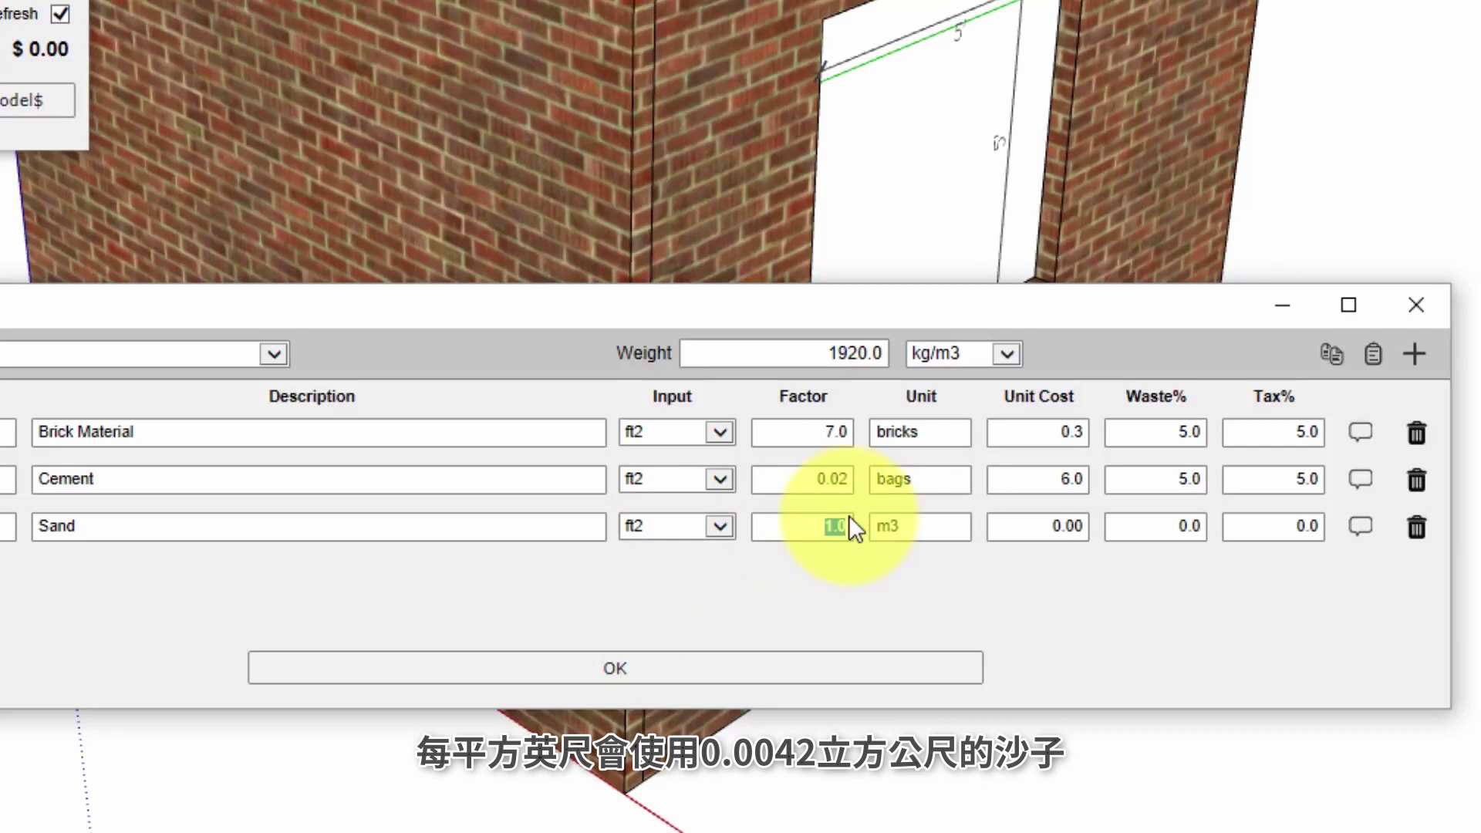
pyautogui.write('0.0042')
pyautogui.press('Tab')
pyautogui.press('Tab')
pyautogui.write('50')
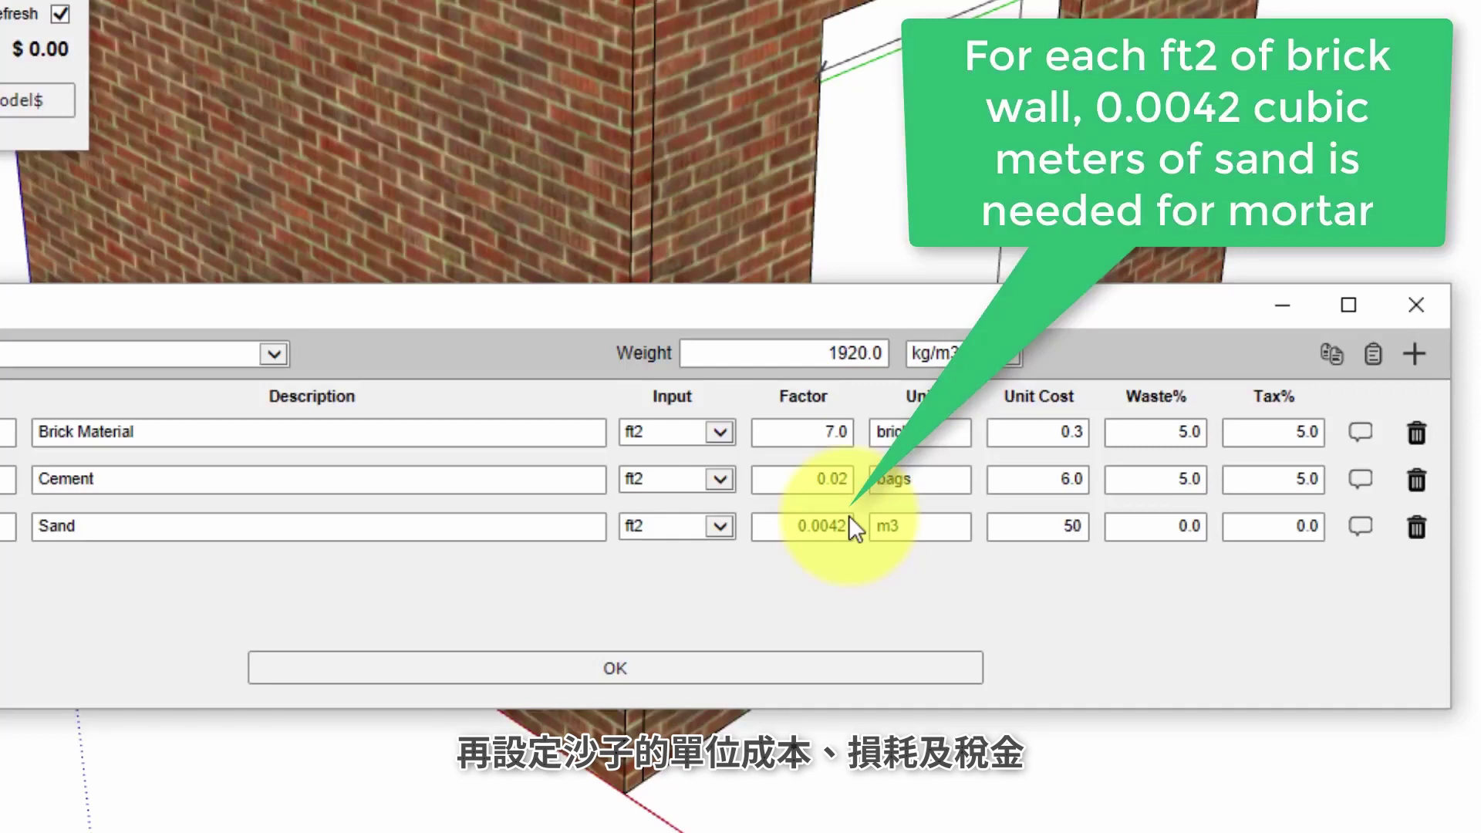
pyautogui.press('Tab')
pyautogui.write('5')
pyautogui.press('Tab')
pyautogui.write('5')
pyautogui.click(1415, 355)
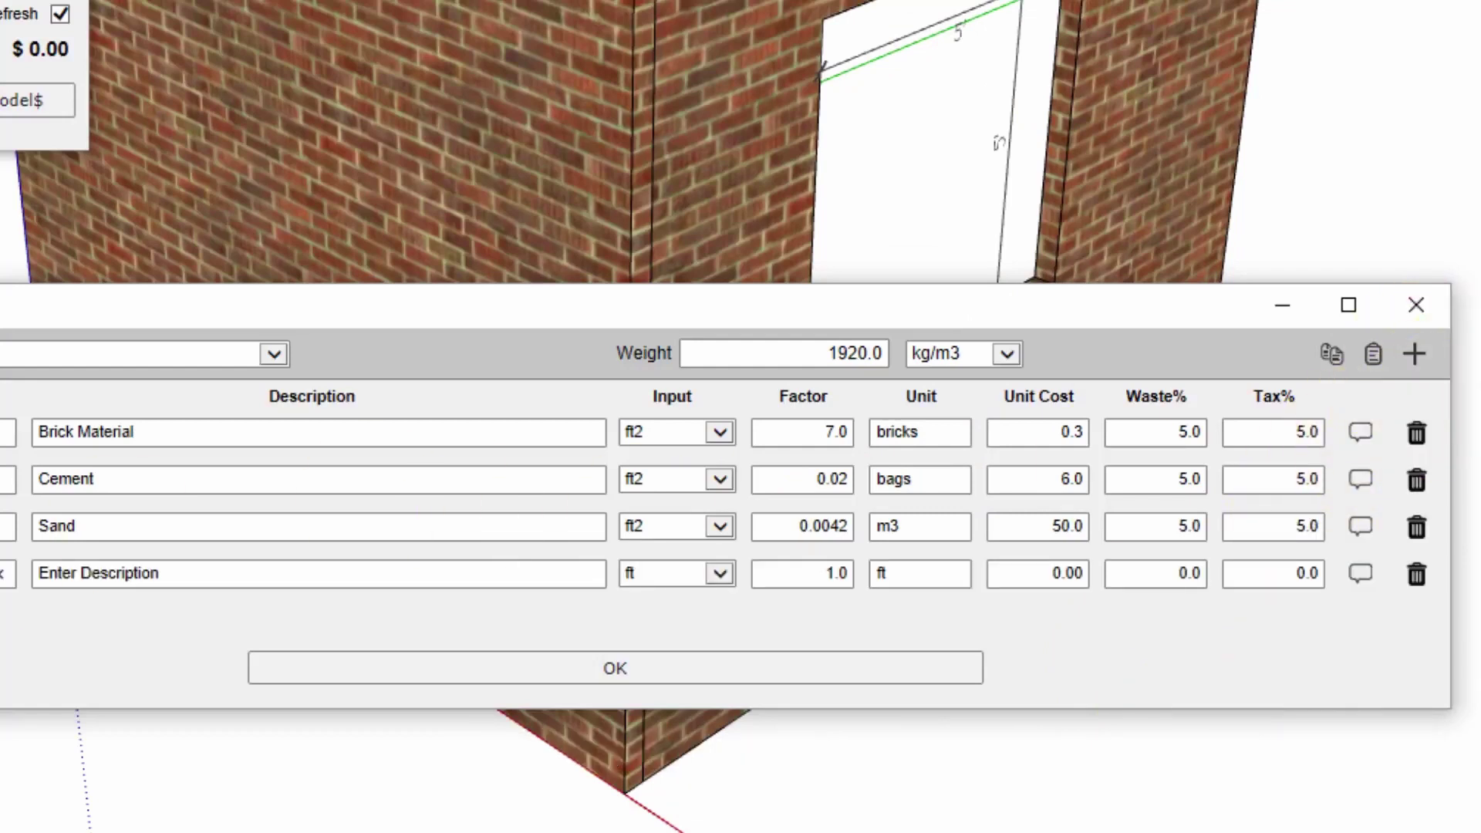
# Describe the fourth line as Labor, measured in ft2 with unit MH
pyautogui.moveTo(165, 572); pyautogui.dragTo(50, 570)
pyautogui.write('Labor')
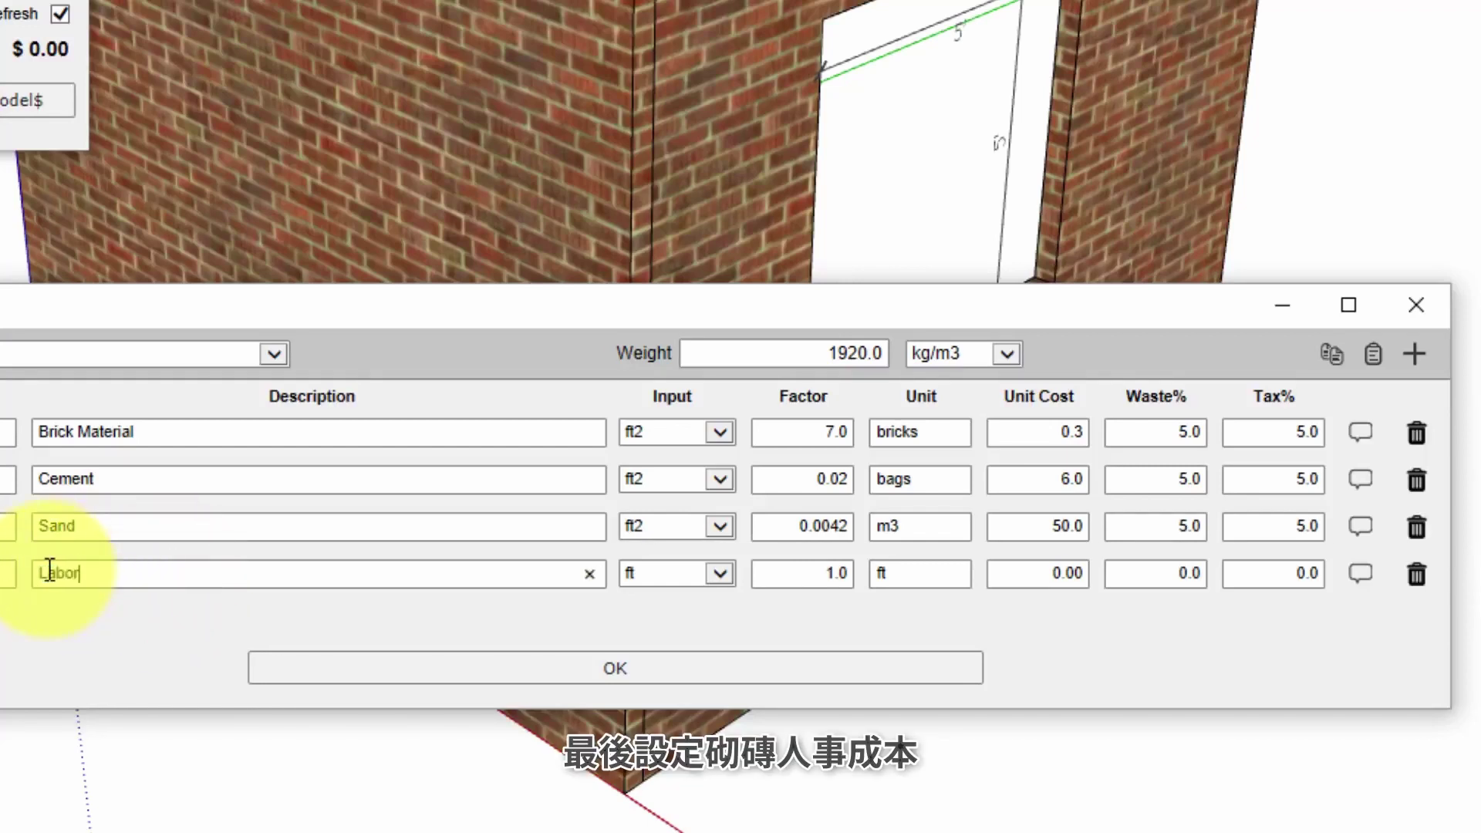
pyautogui.press('Tab')
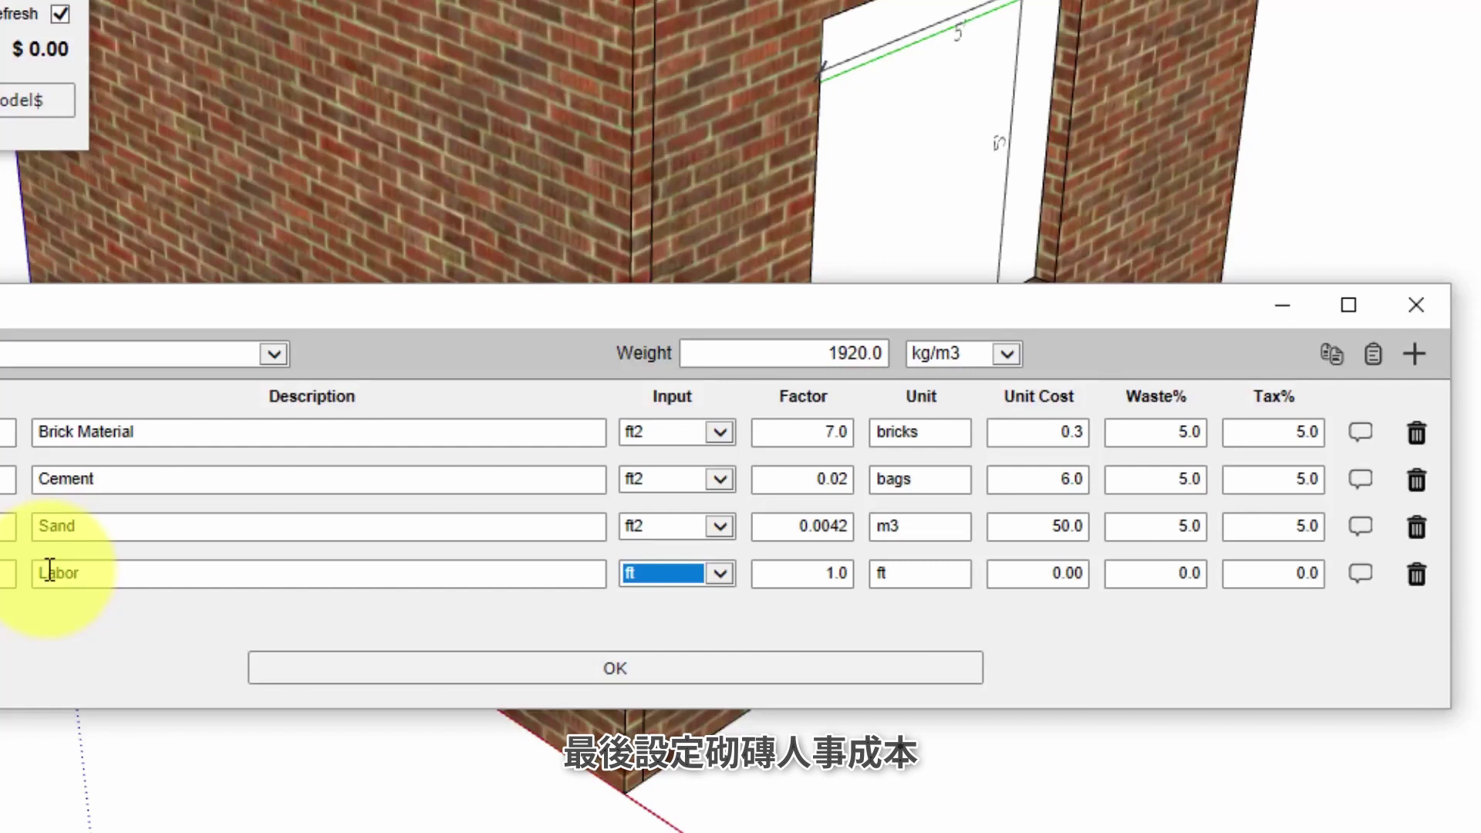
pyautogui.click(724, 572)
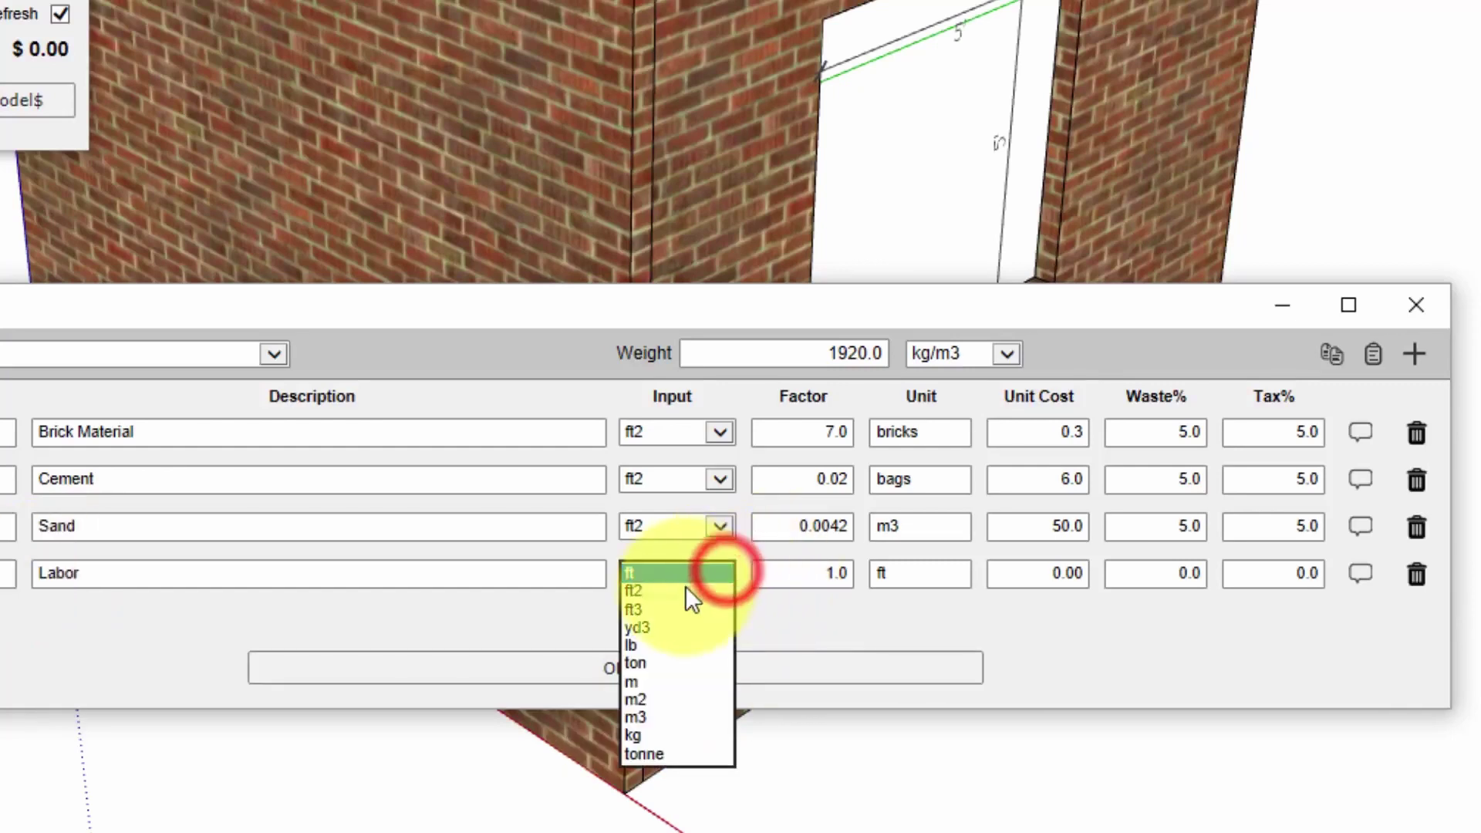
pyautogui.click(685, 590)
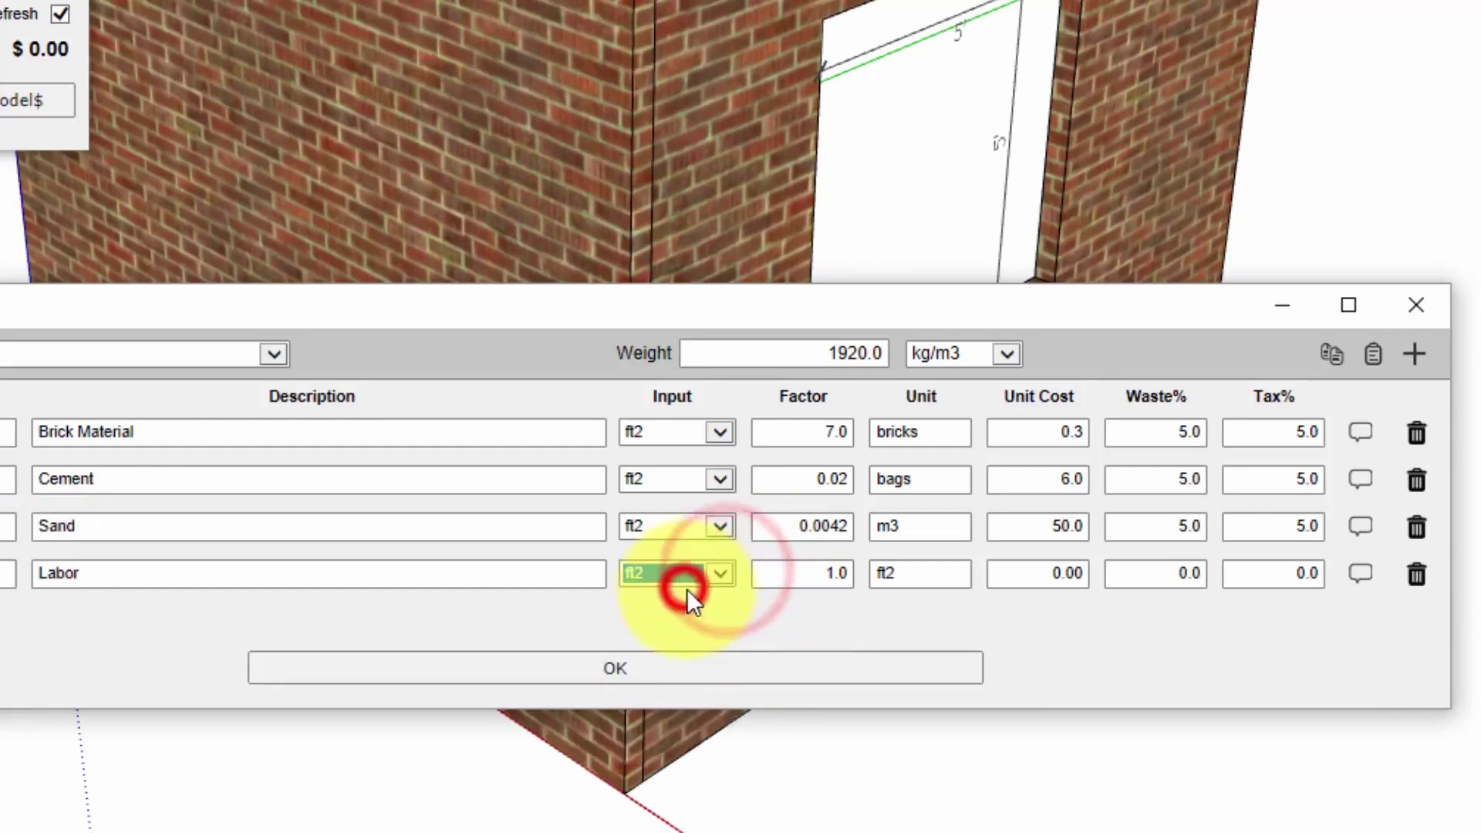
pyautogui.click(798, 582)
pyautogui.doubleClick(879, 573)
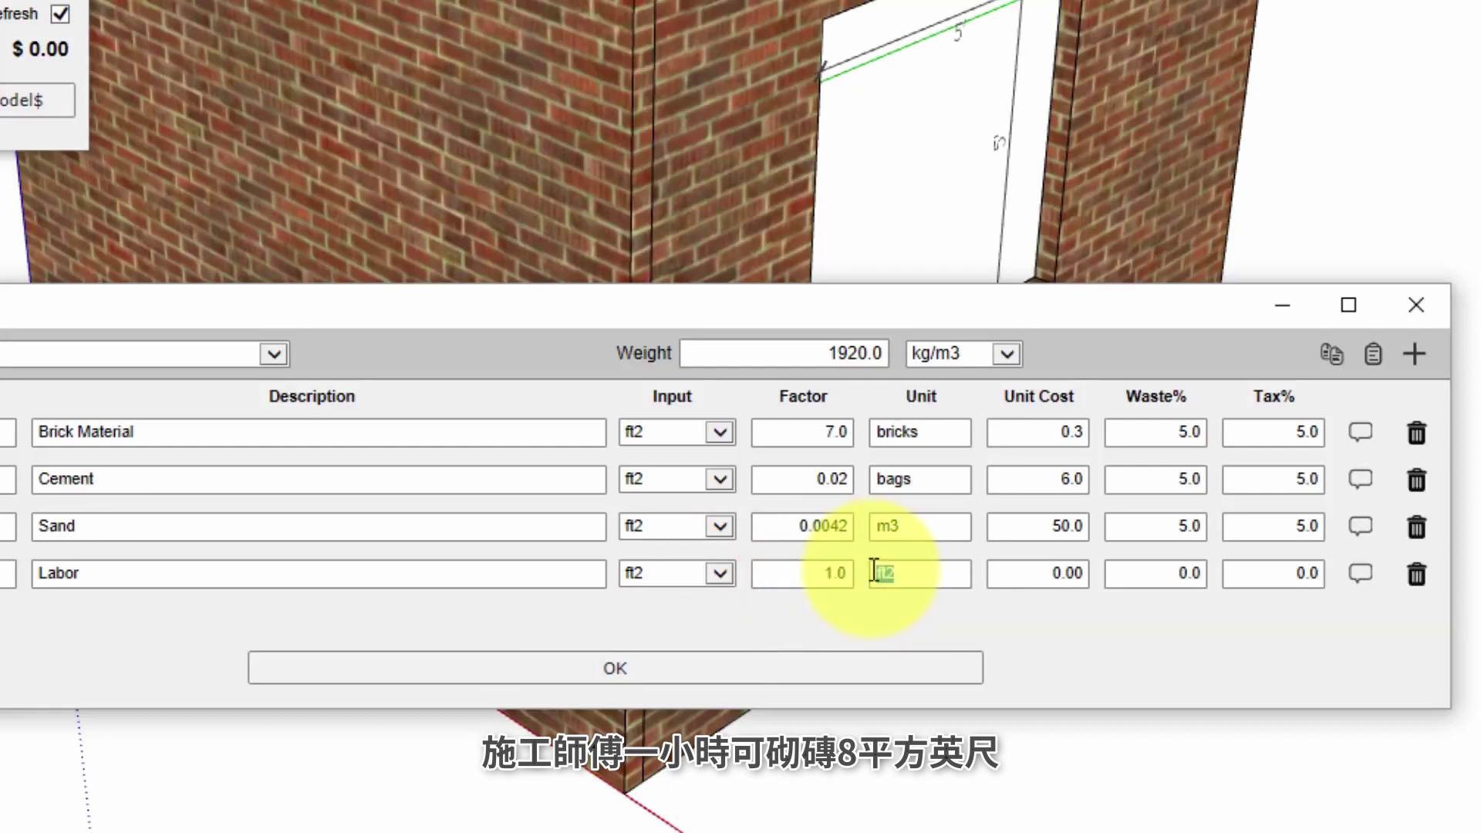
pyautogui.write('MH')
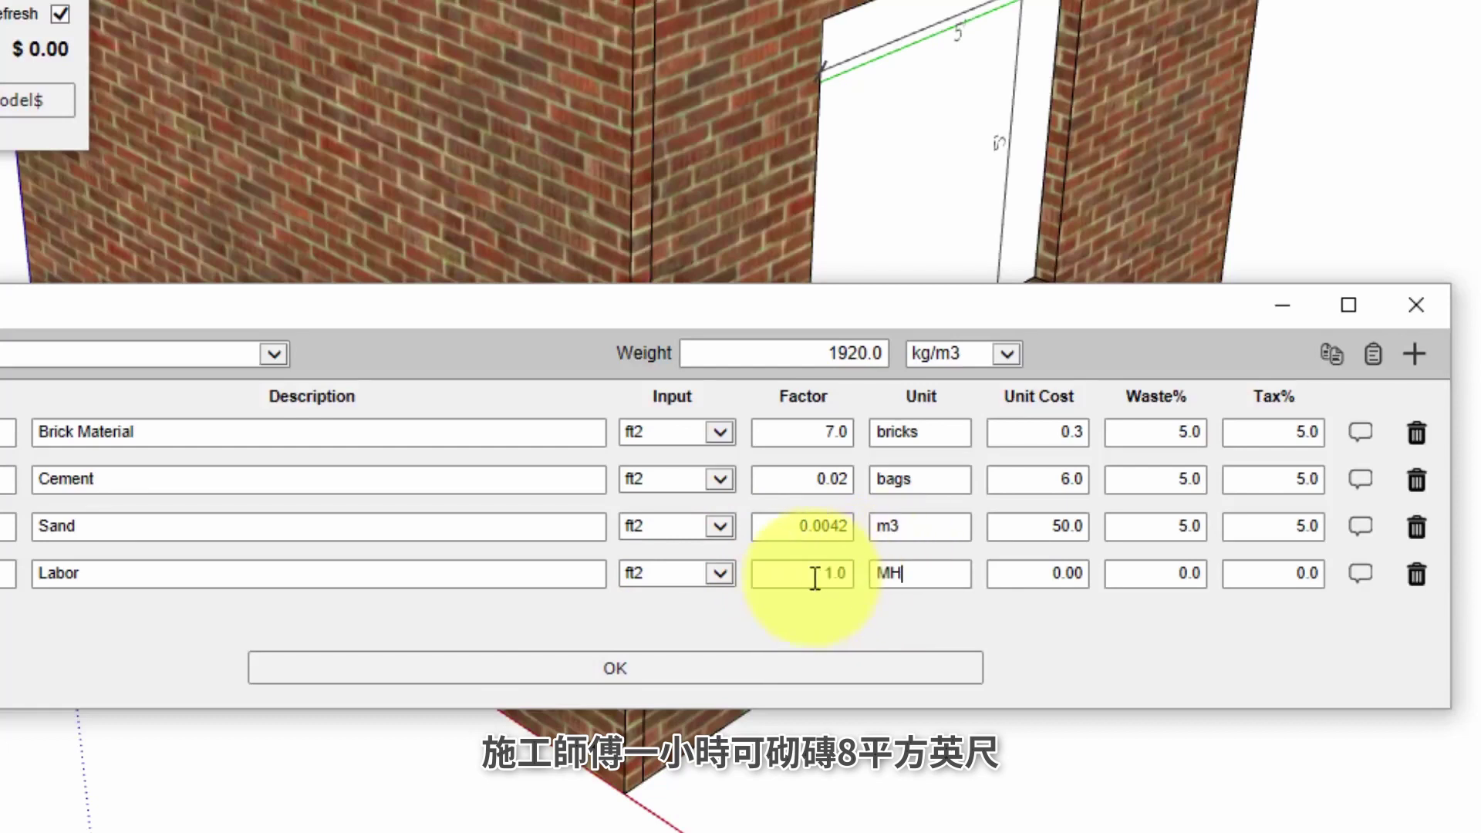
# Give the Labor line factor 0.125, unit cost 60, 0% waste and 5.0% tax
pyautogui.doubleClick(807, 571)
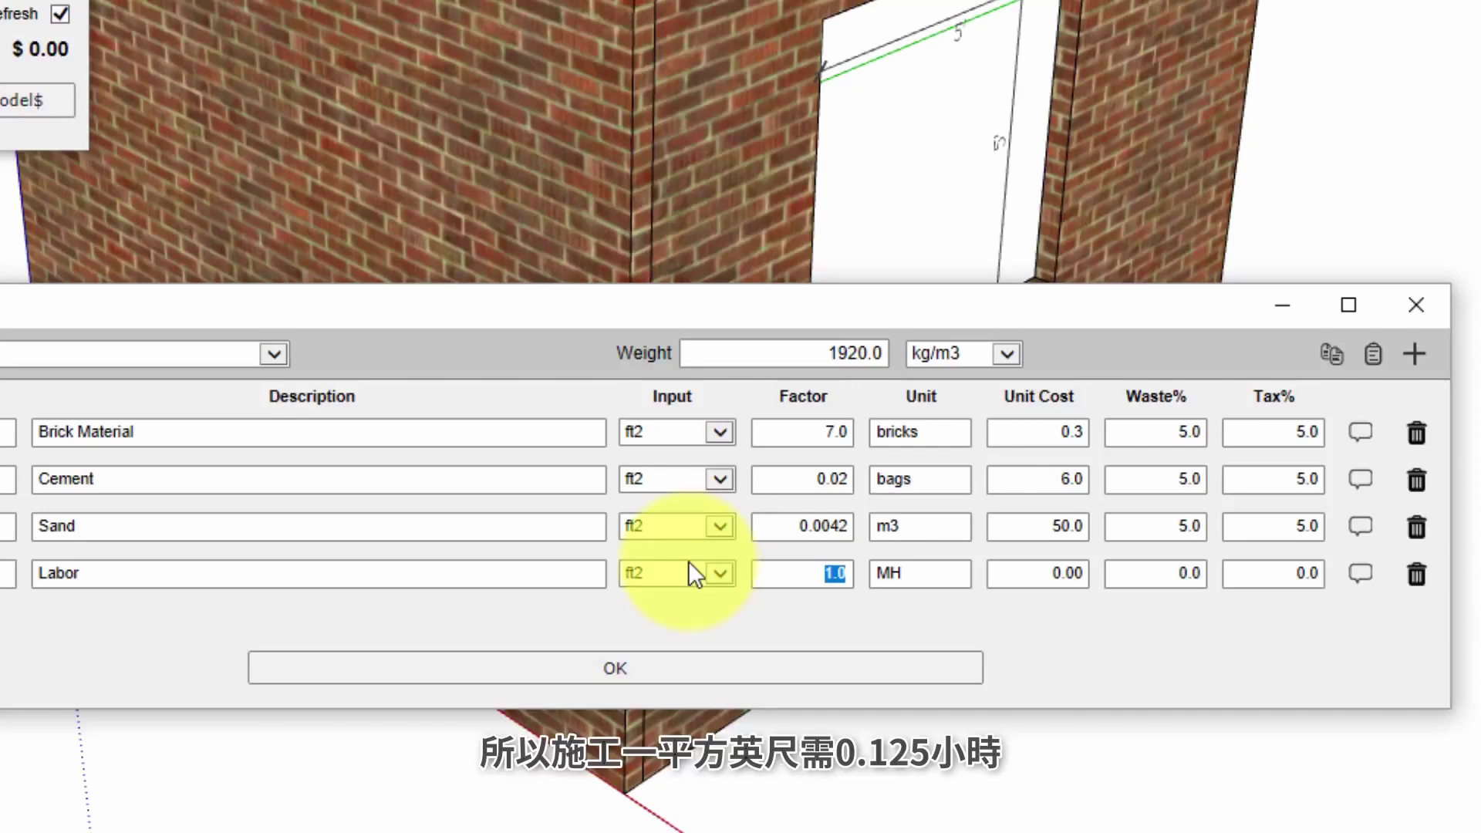
pyautogui.write('0.125')
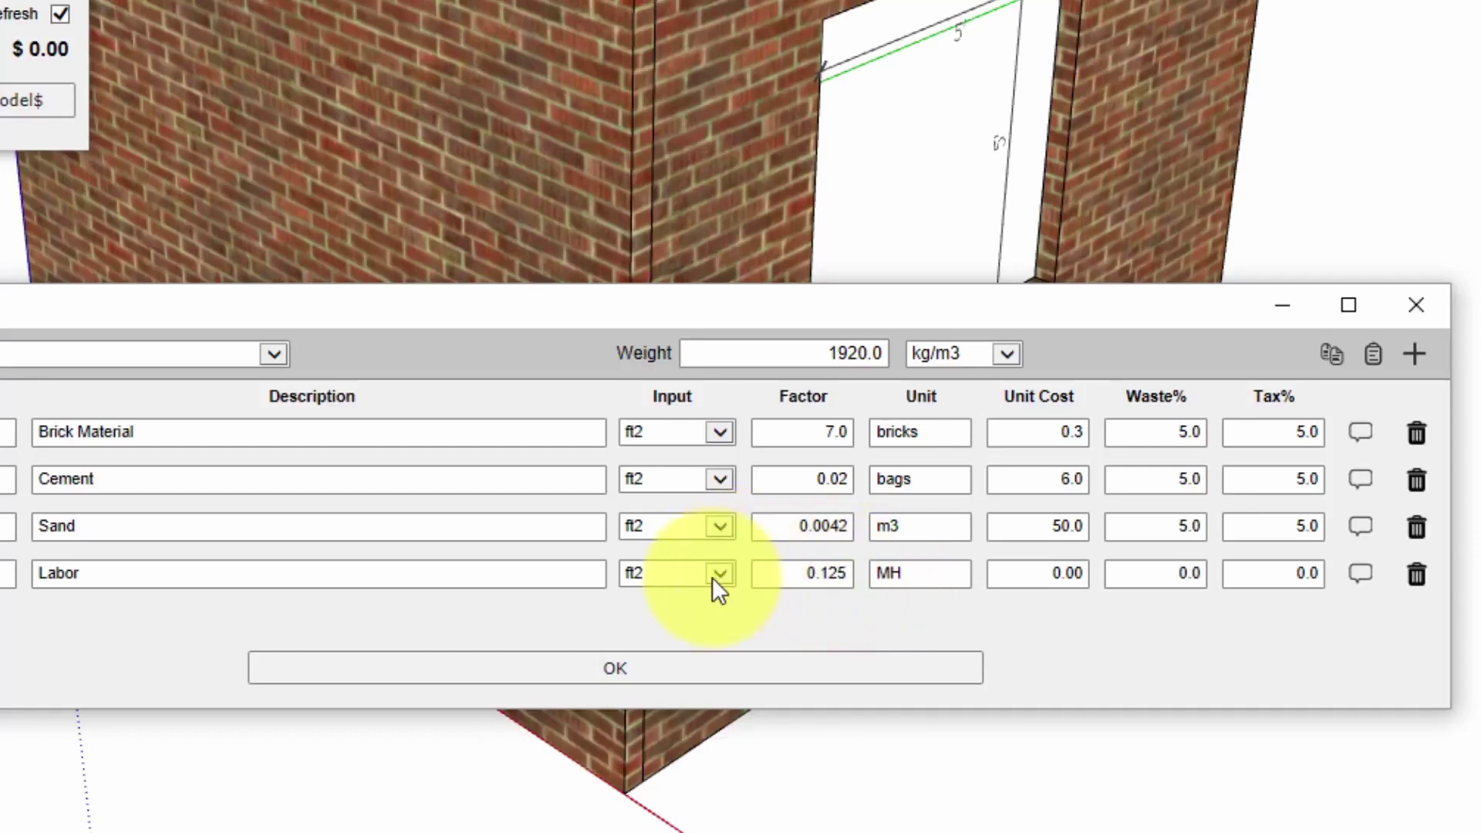
pyautogui.click(1073, 572)
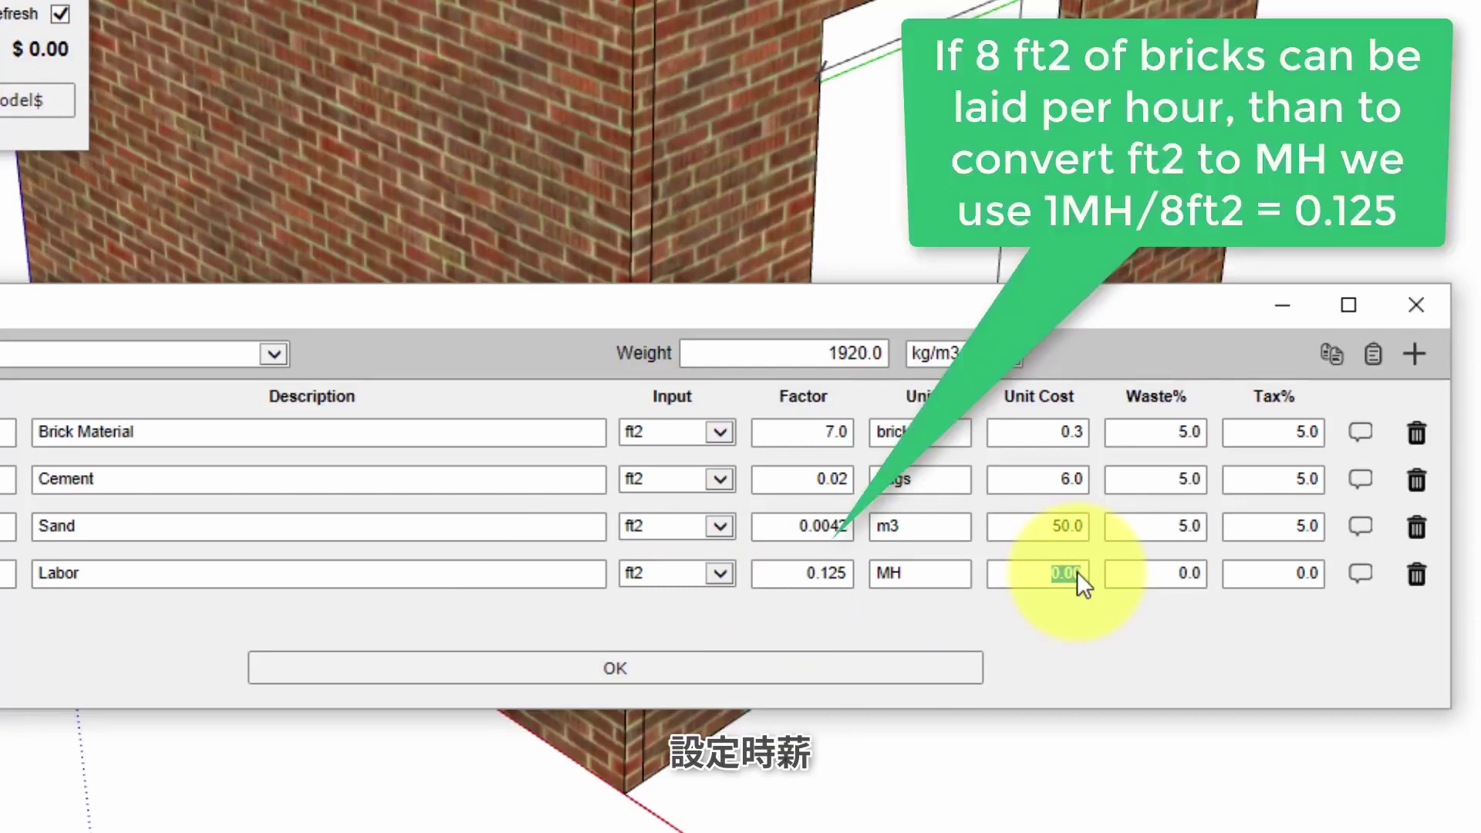
pyautogui.press('Tab')
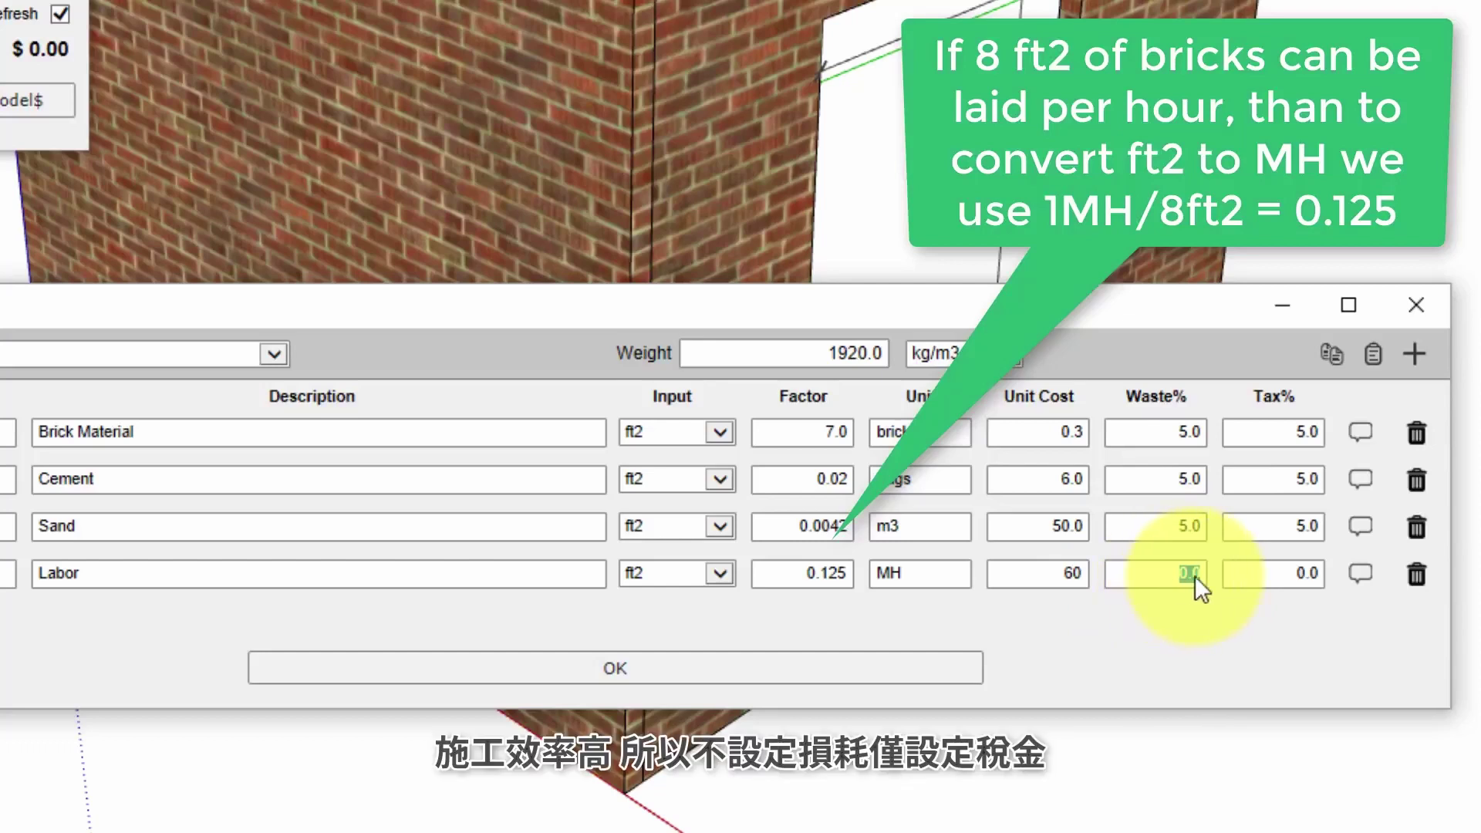
pyautogui.doubleClick(1293, 585)
pyautogui.write('5.0')
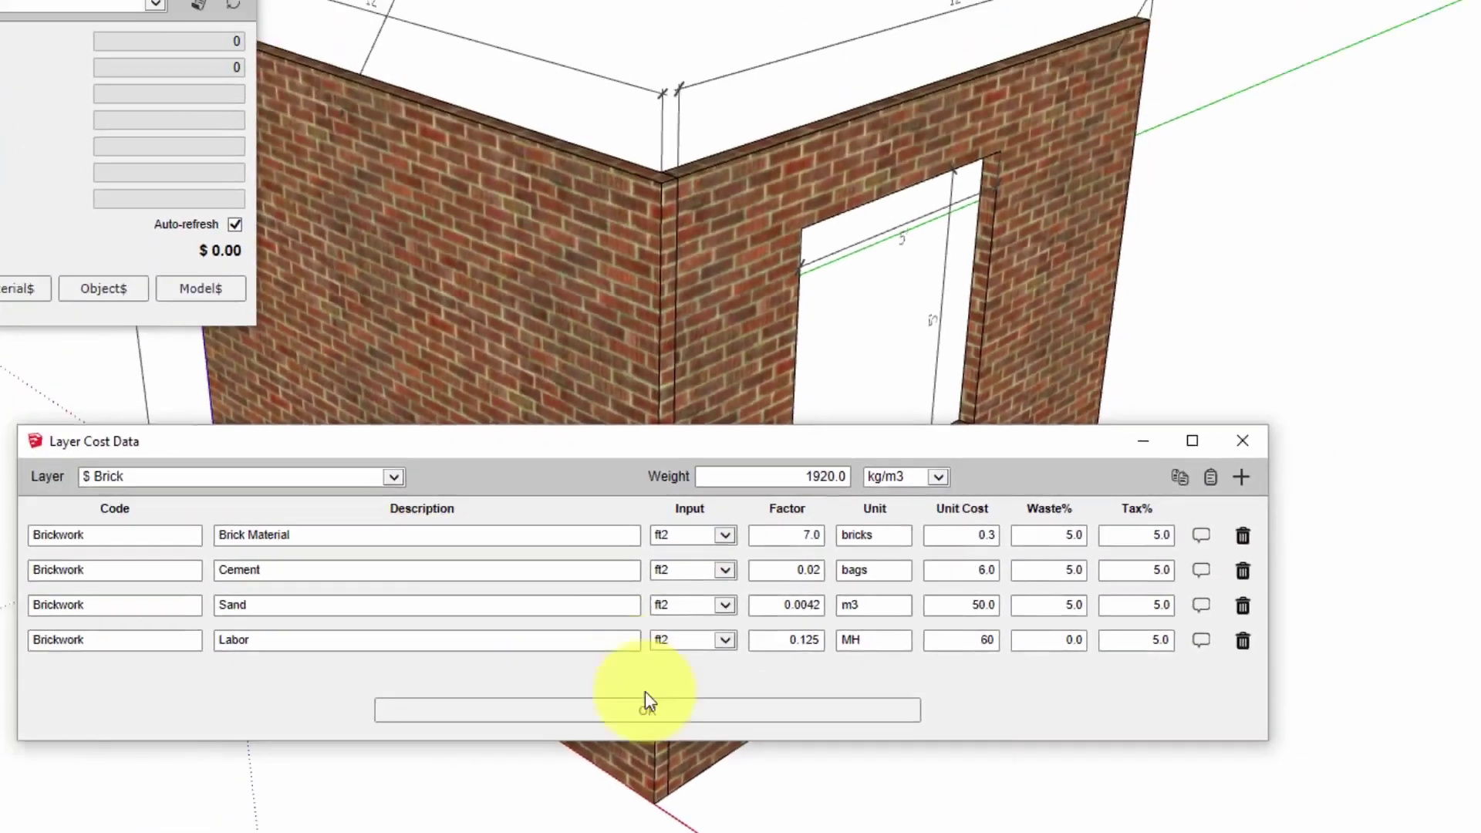
# Save the brick layer's four cost lines, then check each wall: $1,266.49 left, $1,002.64 right
pyautogui.click(615, 668)
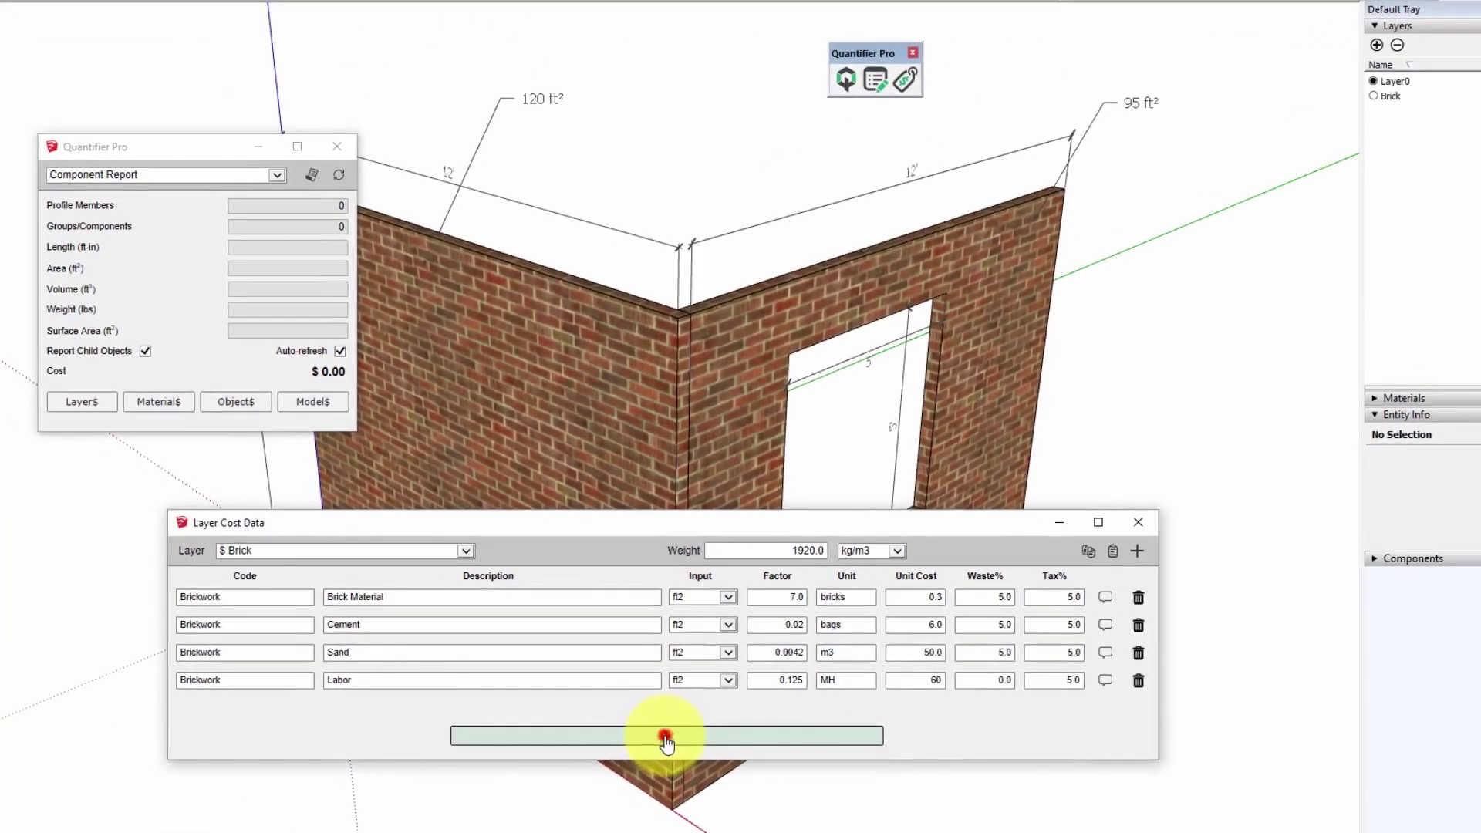
pyautogui.click(603, 443)
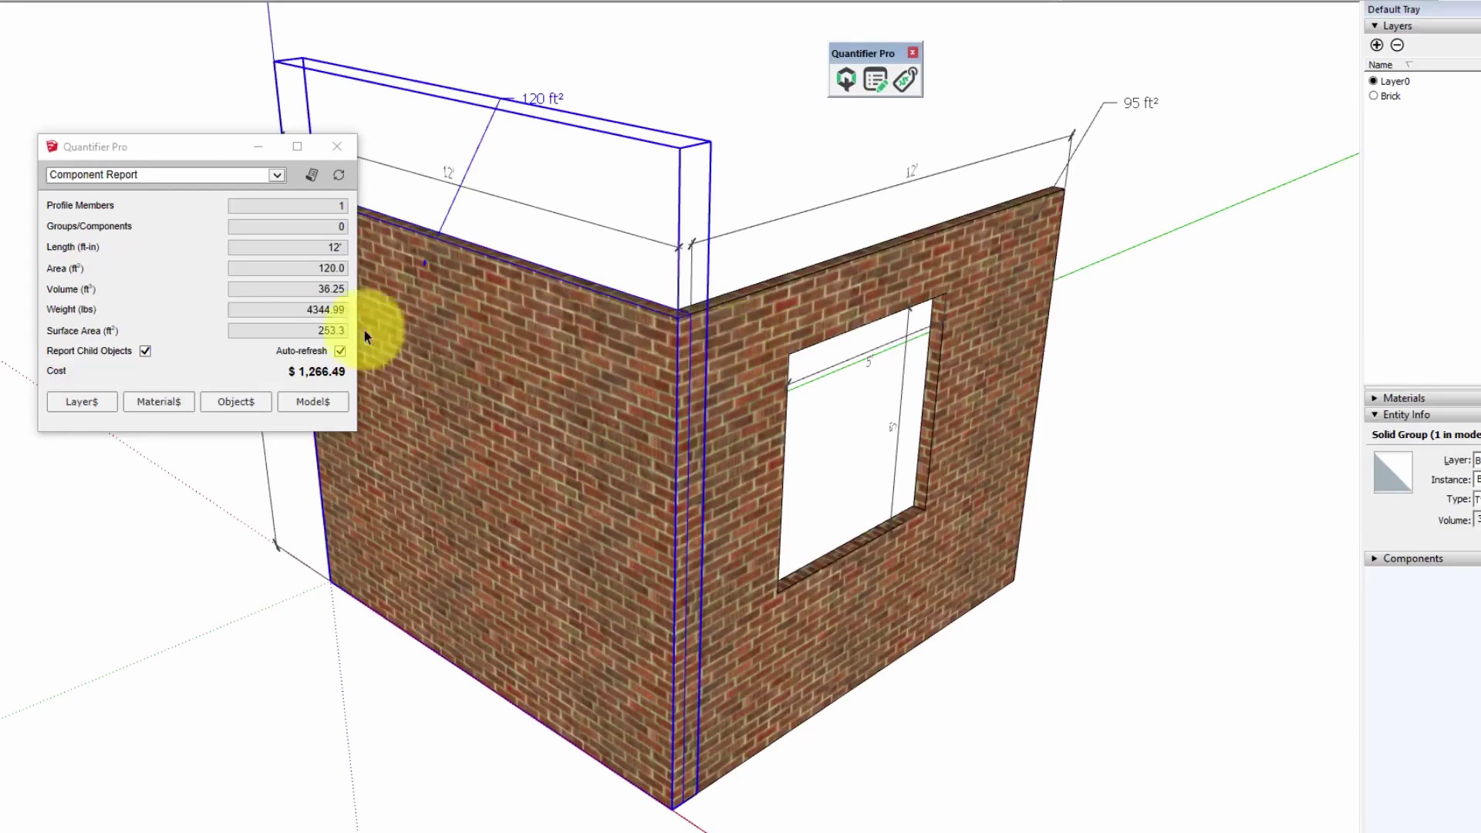
pyautogui.click(766, 343)
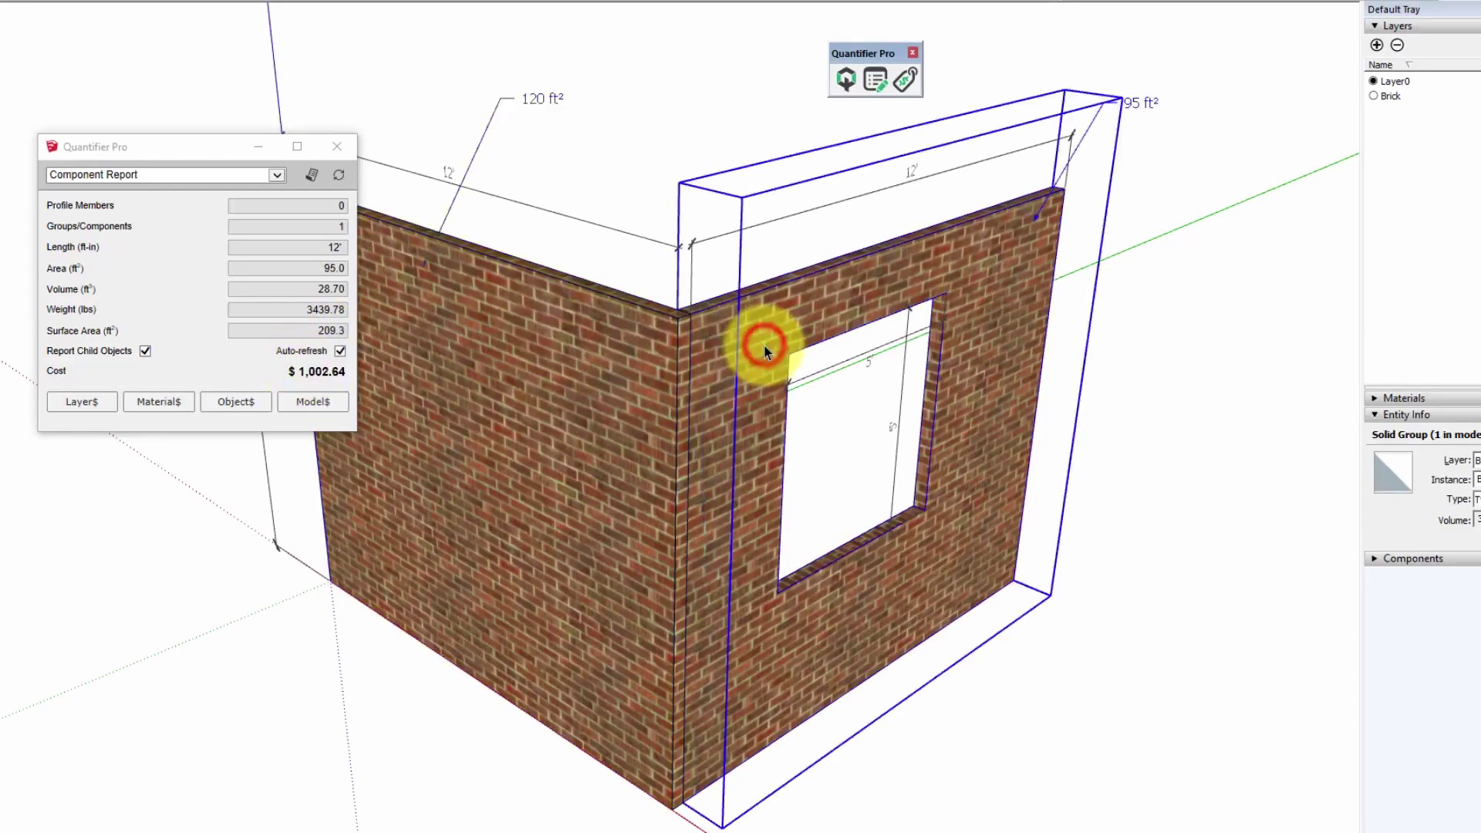
# Select both walls together to confirm the combined cost of $2,269.13
pyautogui.click(726, 70)
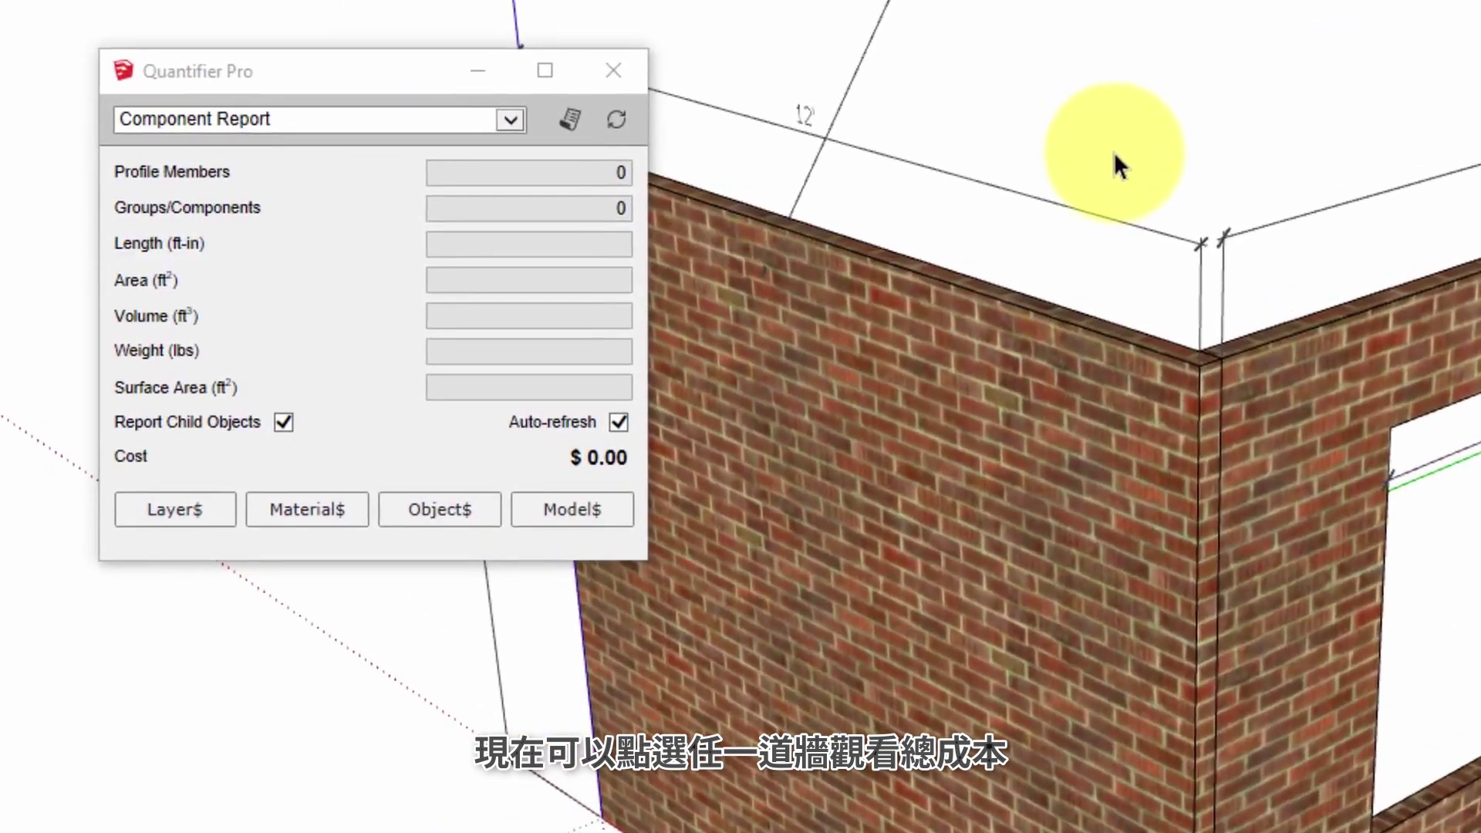
pyautogui.click(1060, 370)
pyautogui.keyDown('ctrl'); pyautogui.click(1332, 355); pyautogui.keyUp('ctrl')
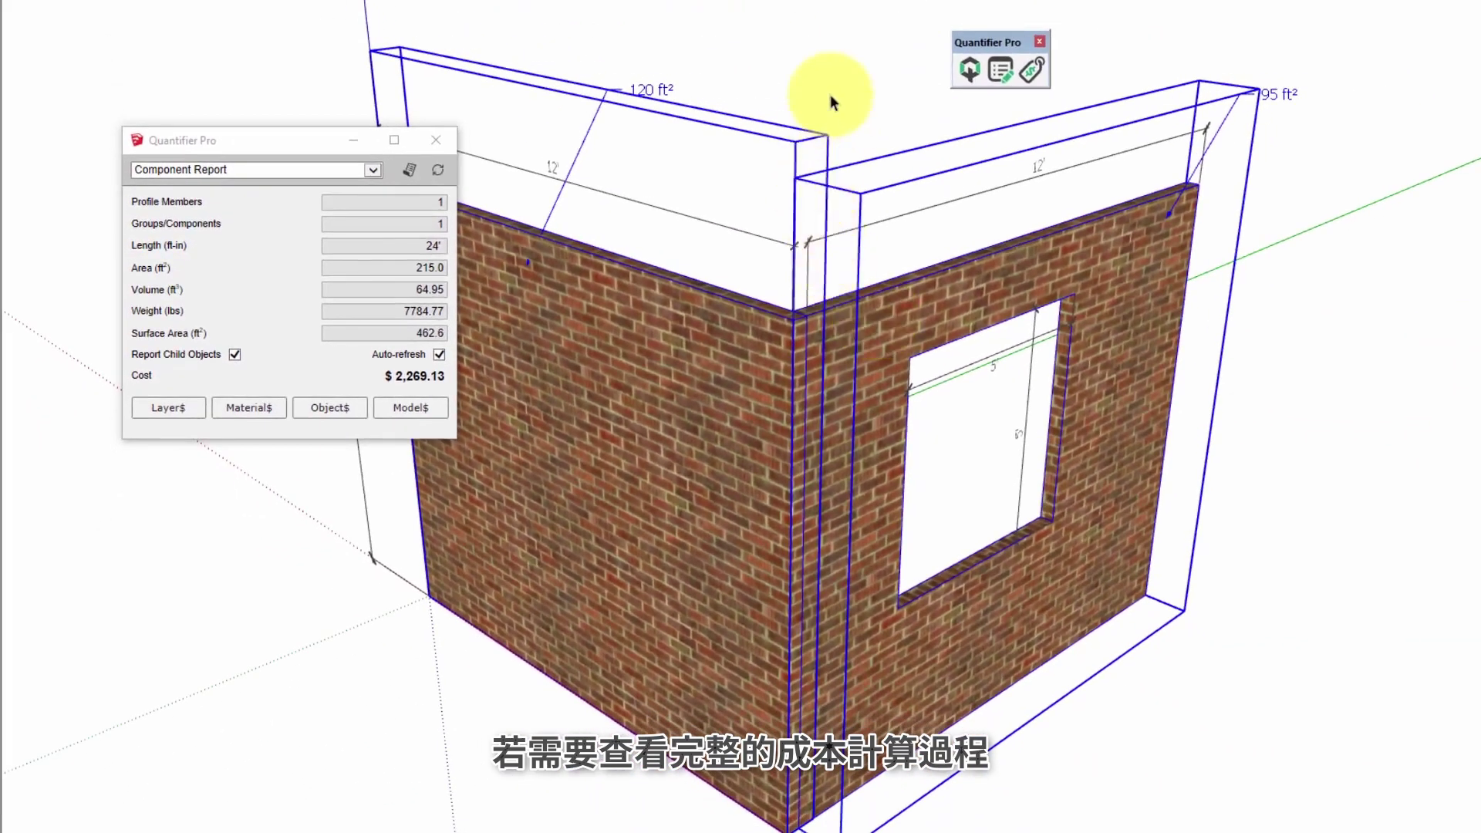
pyautogui.click(835, 102)
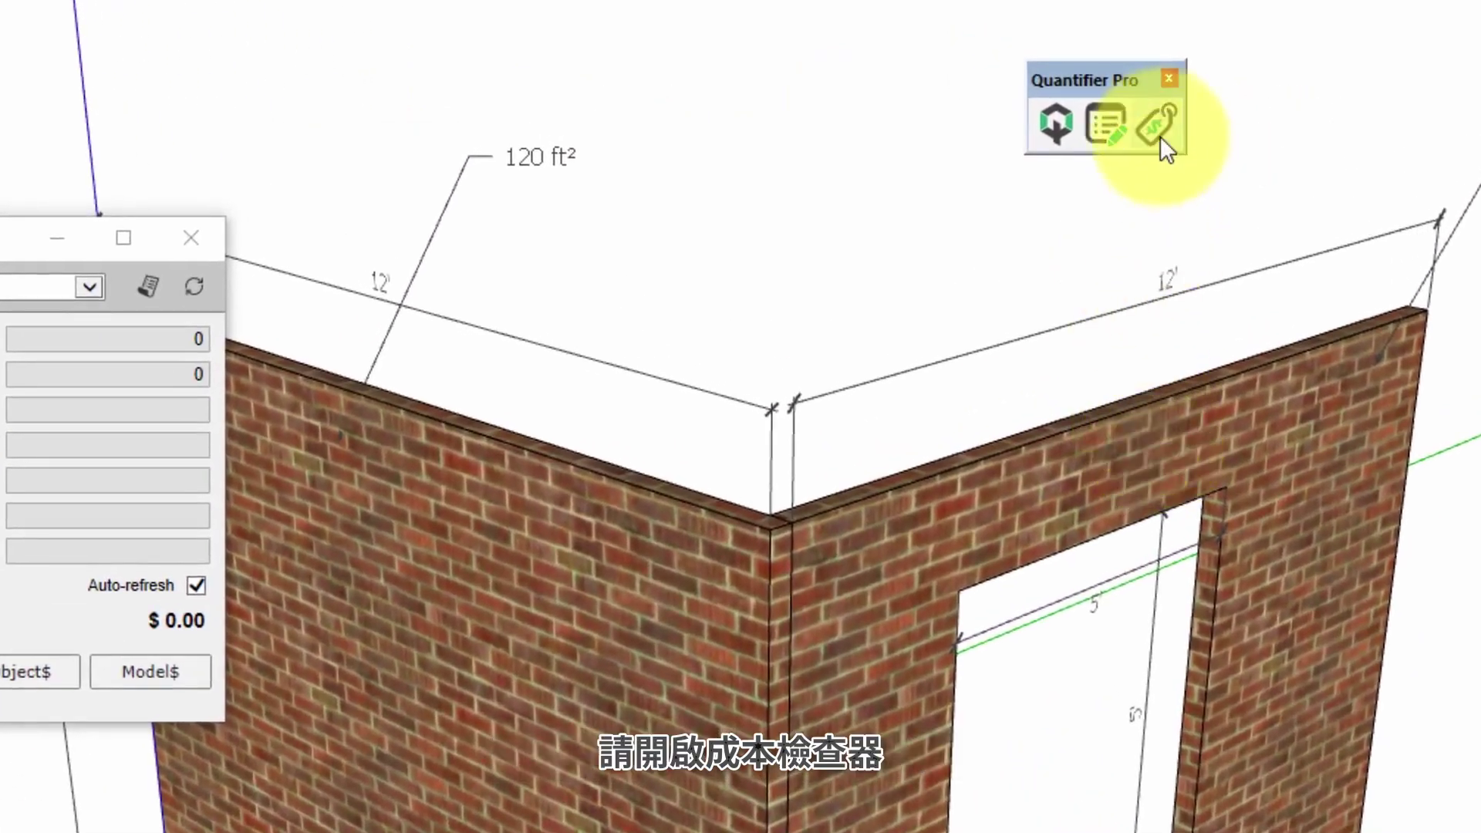
pyautogui.click(1160, 122)
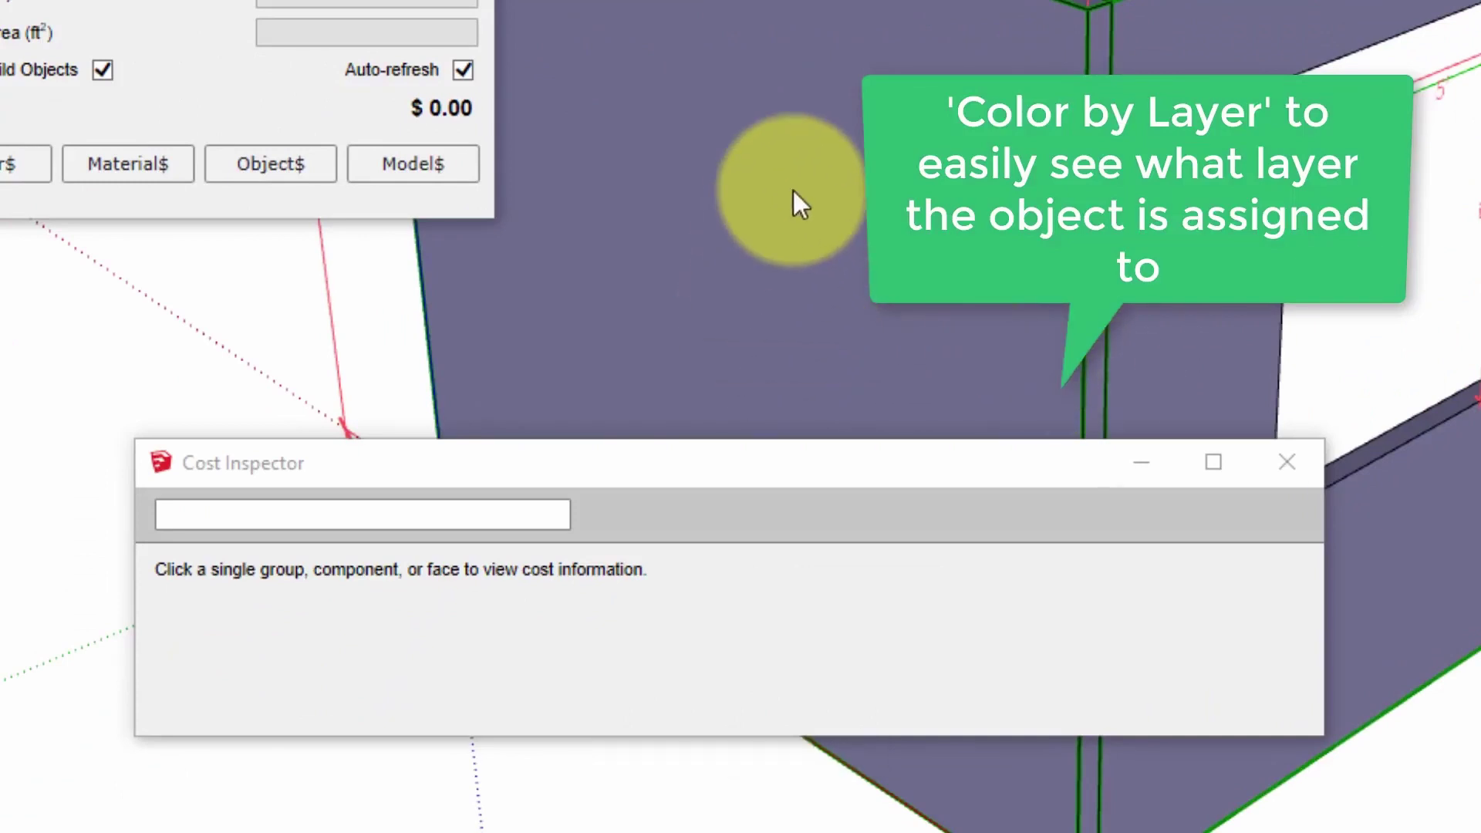
pyautogui.click(793, 191)
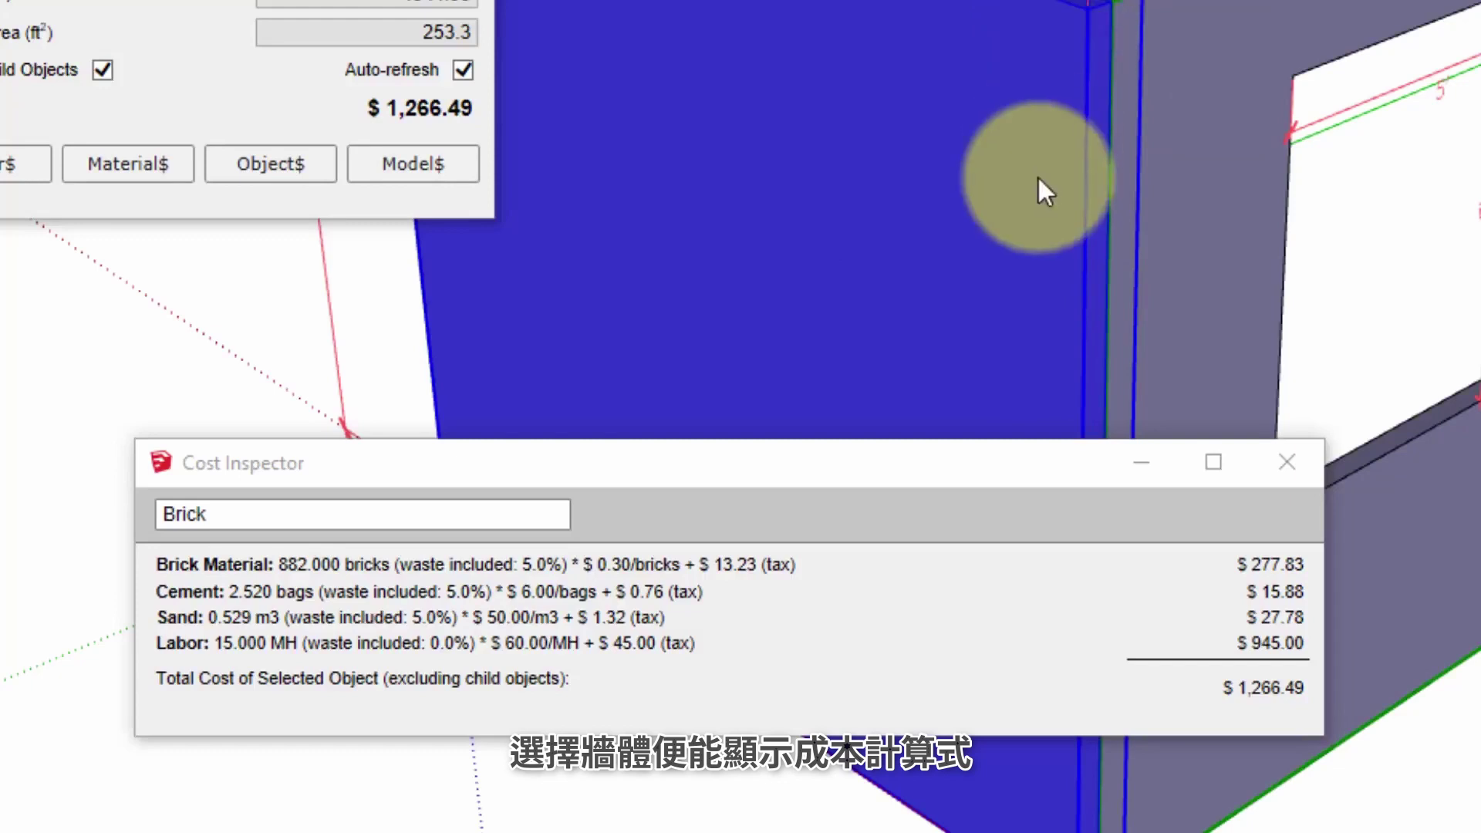
pyautogui.click(1208, 54)
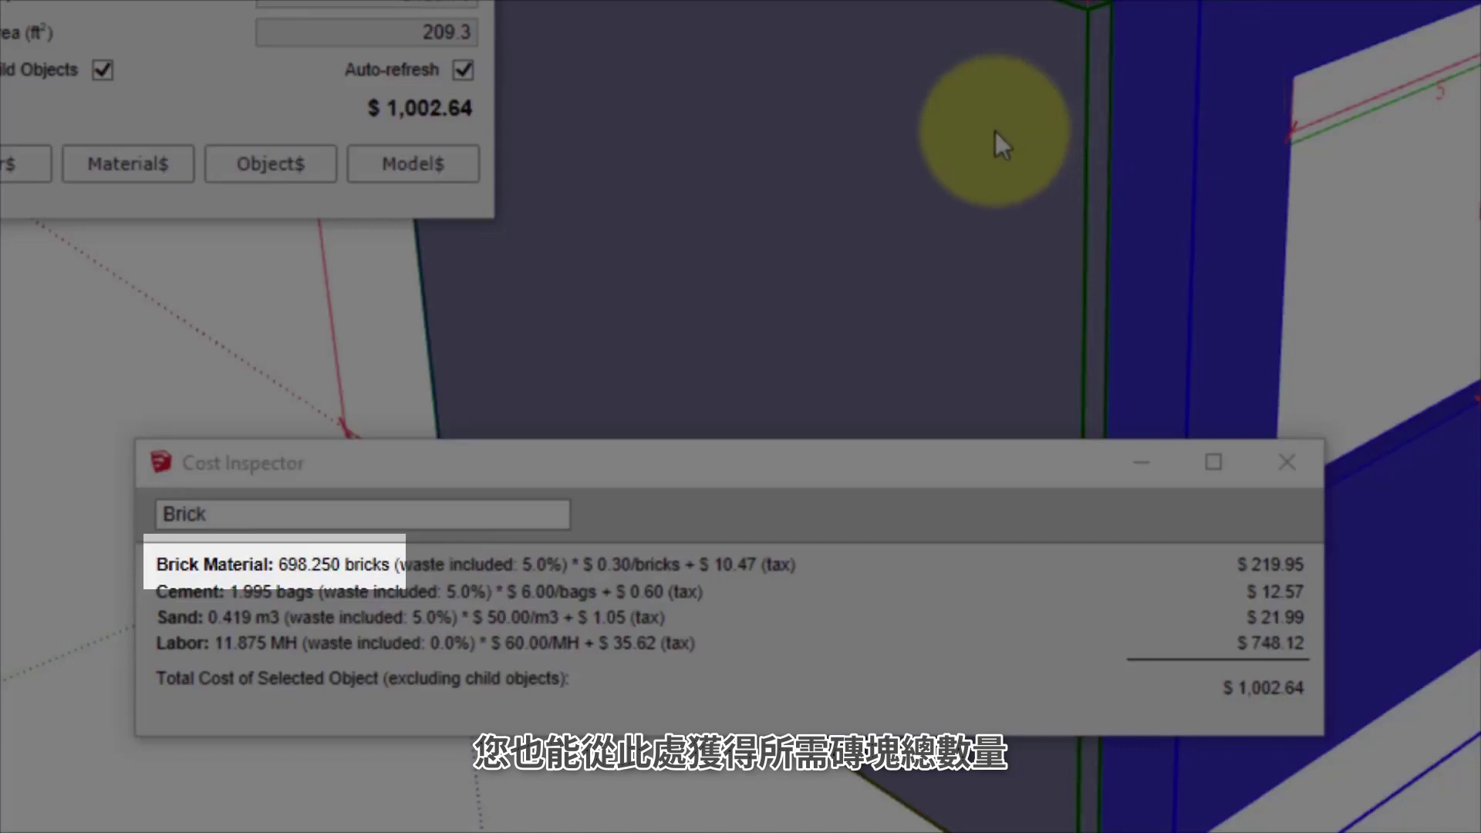
pyautogui.click(995, 130)
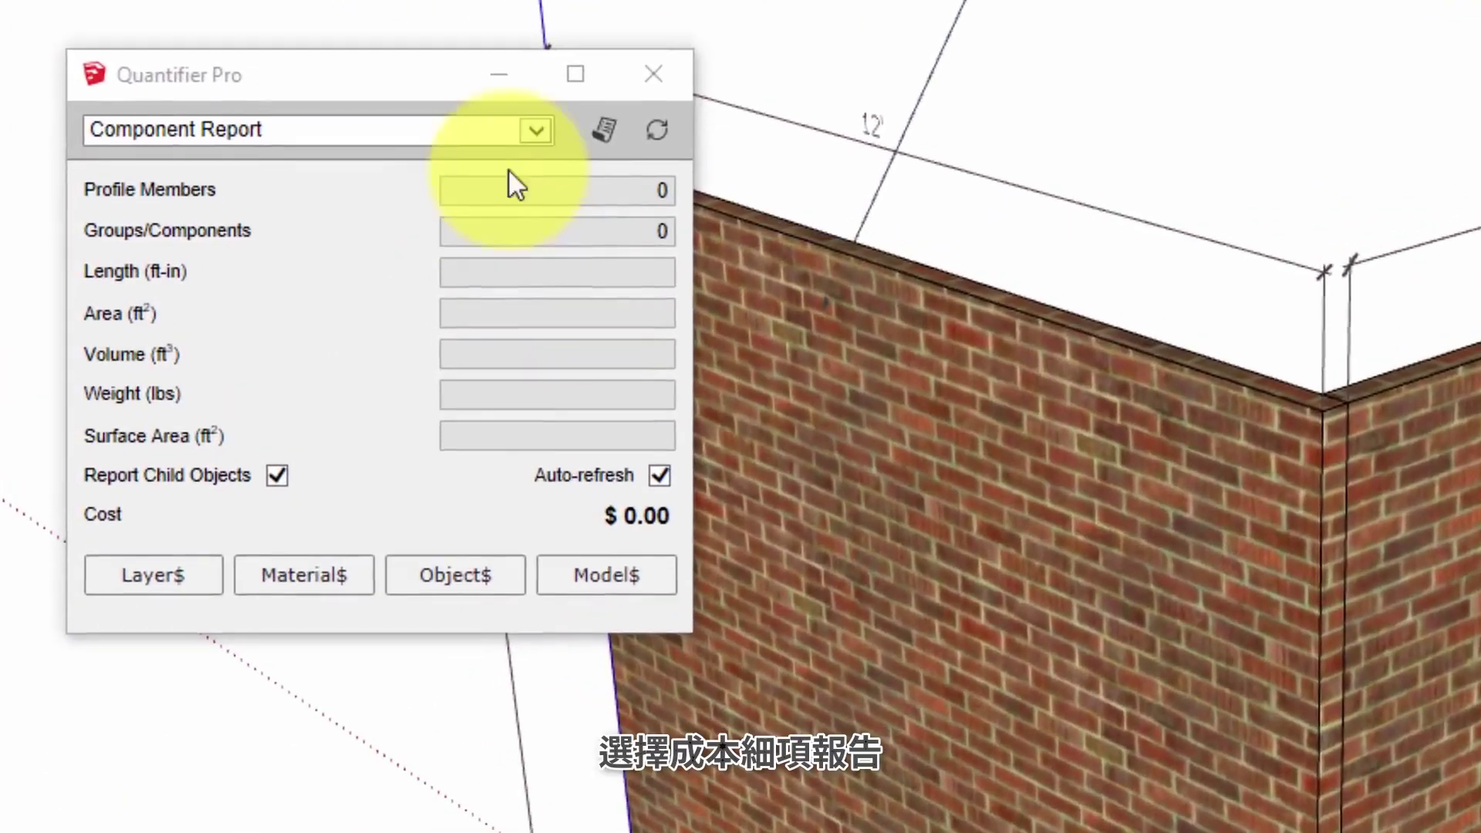
# Generate a Cost Detail Report showing 1580.250 bricks, cement, sand and labor totalling $2,269.13
pyautogui.click(424, 155)
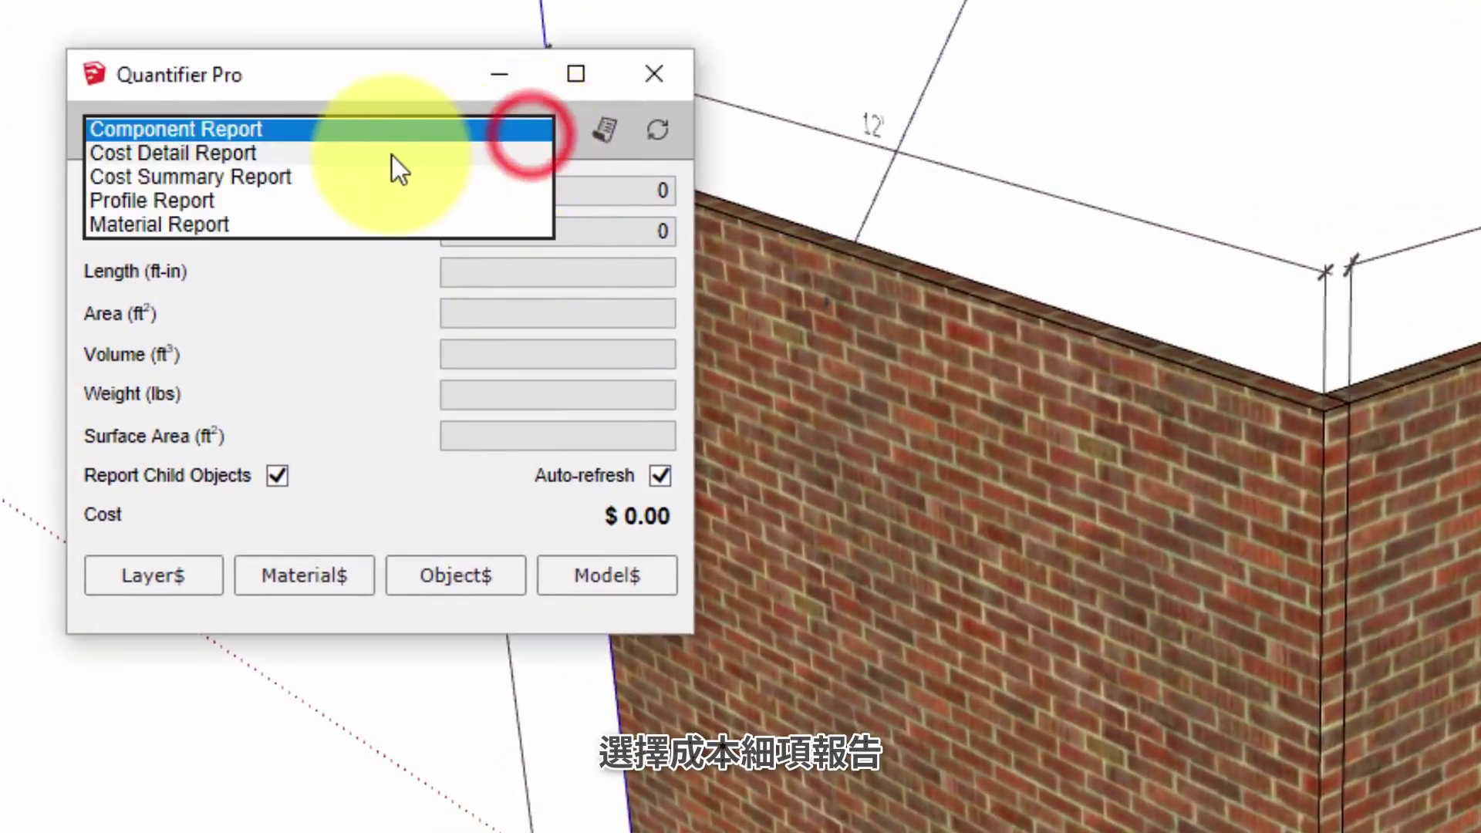
pyautogui.click(342, 155)
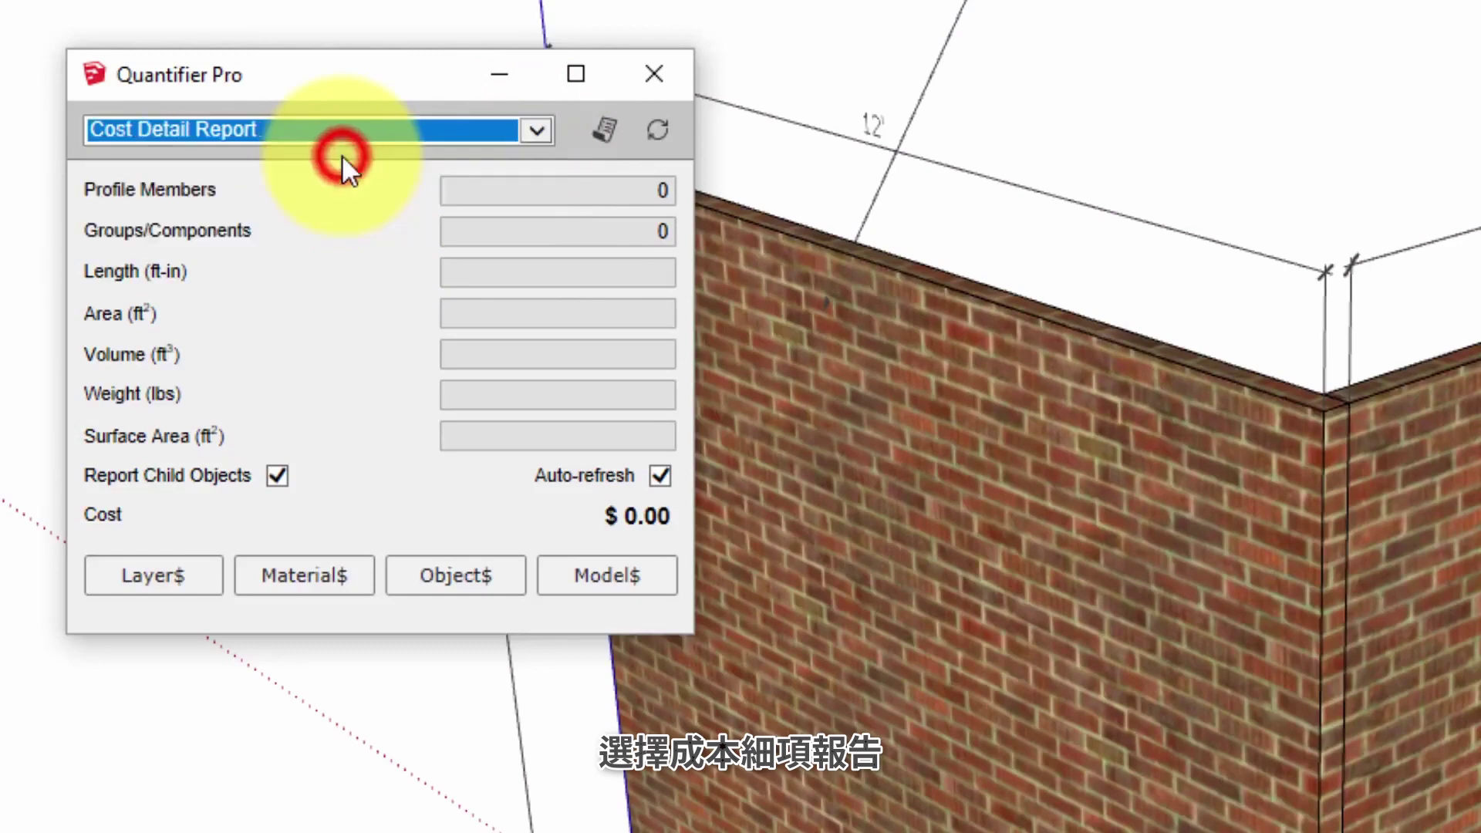
pyautogui.click(609, 131)
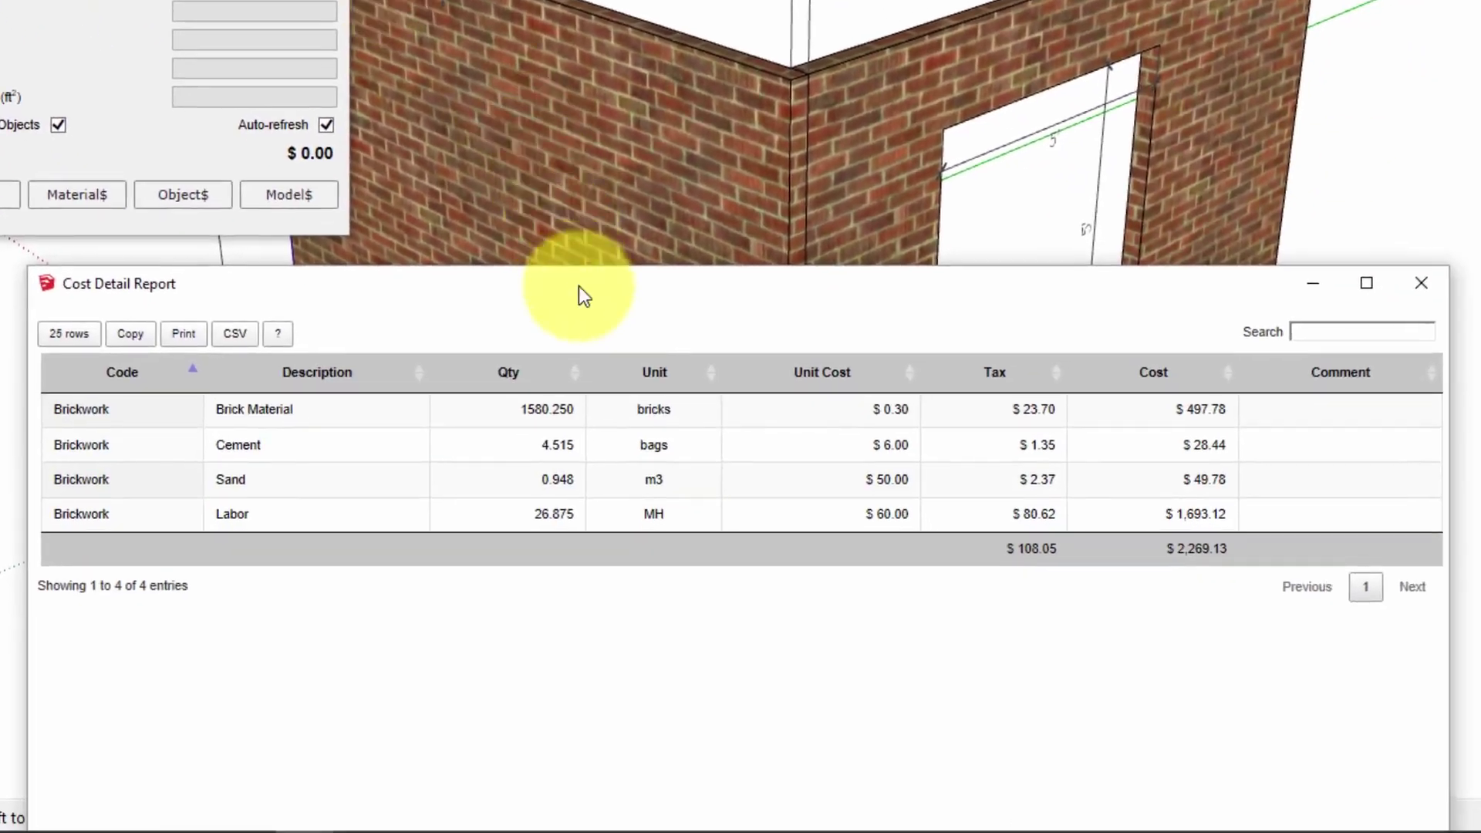